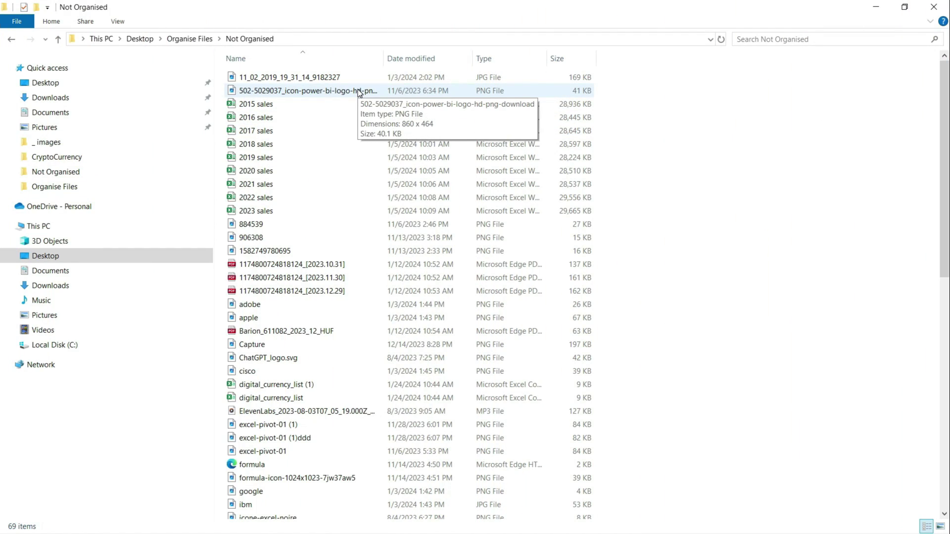
Look over the loose files in Not Organised, such as the SVG, zipped OneDrive archive and MP4 video.
scroll(360, 93, "down", 11)
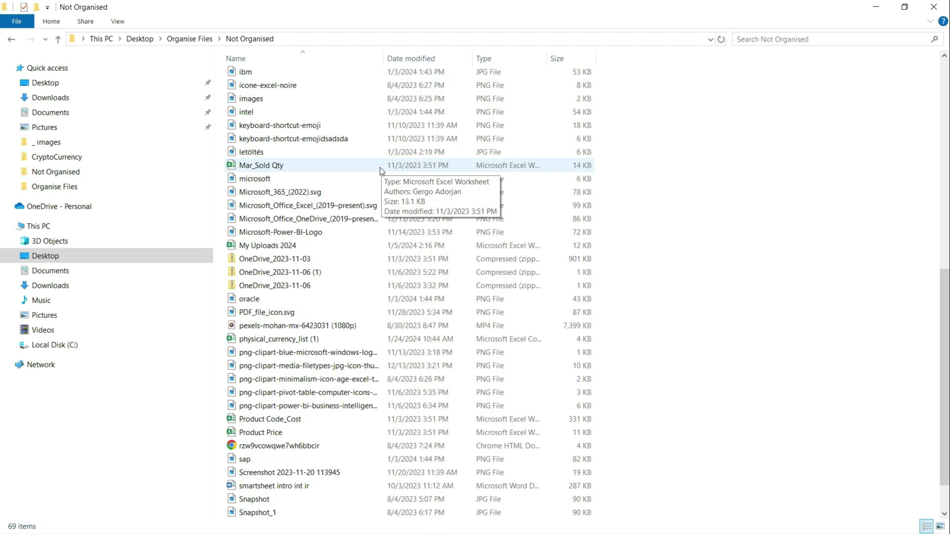
left_click(361, 193)
left_click(333, 259)
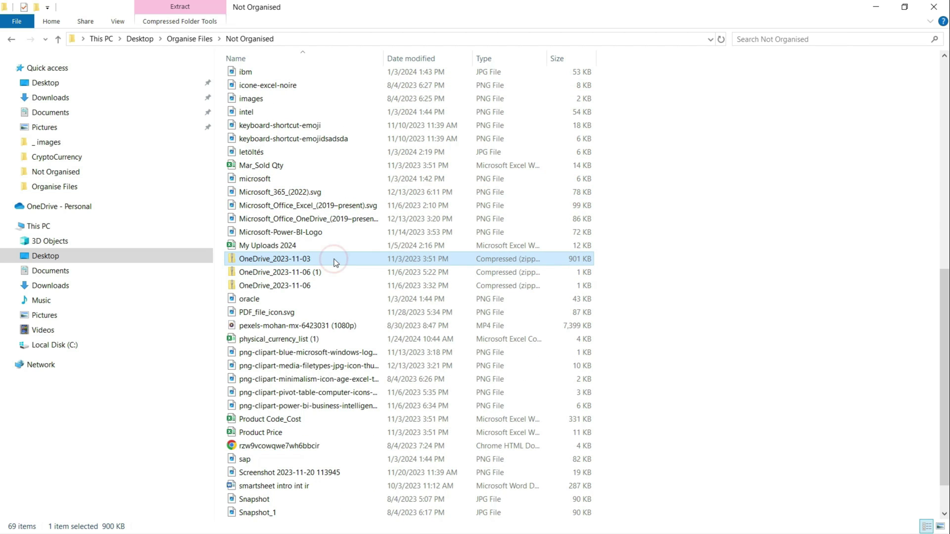
left_click(330, 325)
scroll(331, 327, "down", 1)
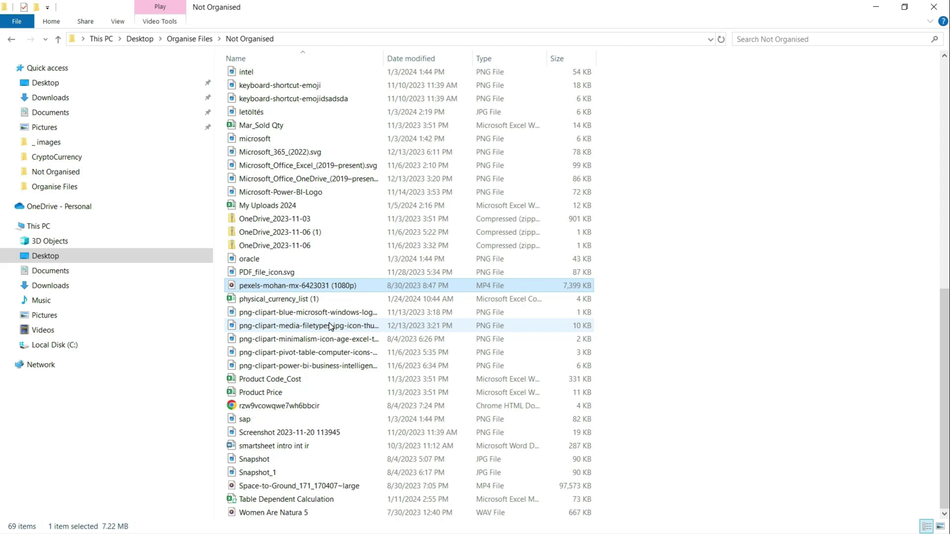
scroll(330, 326, "up", 12)
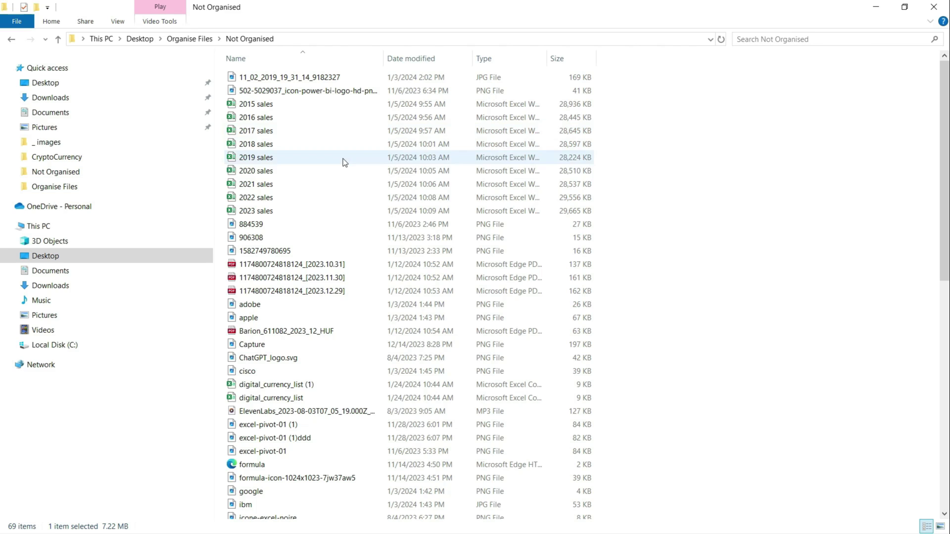
In the blank workbook, import the Not Organised folder with Get Data From Folder.
key("alt+Tab")
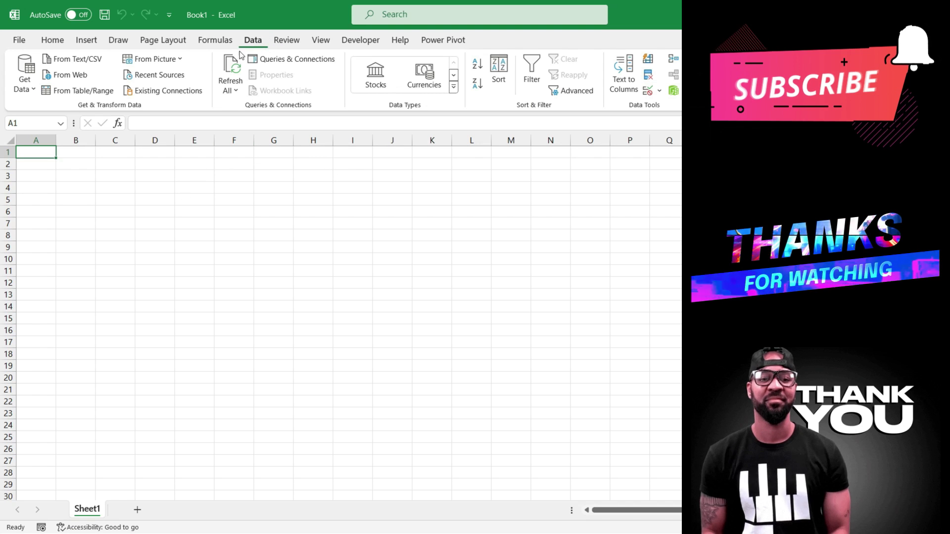
left_click(28, 92)
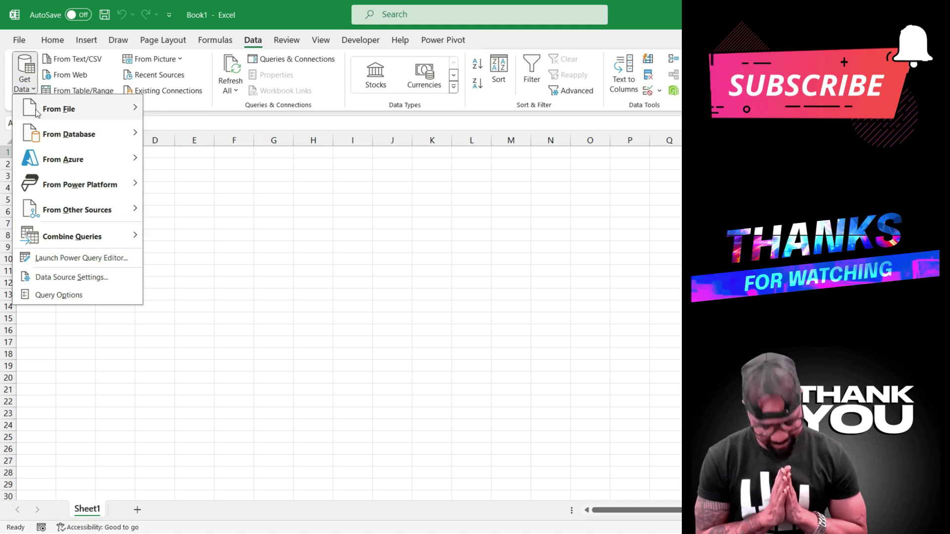
mouse_move(74, 109)
left_click(194, 235)
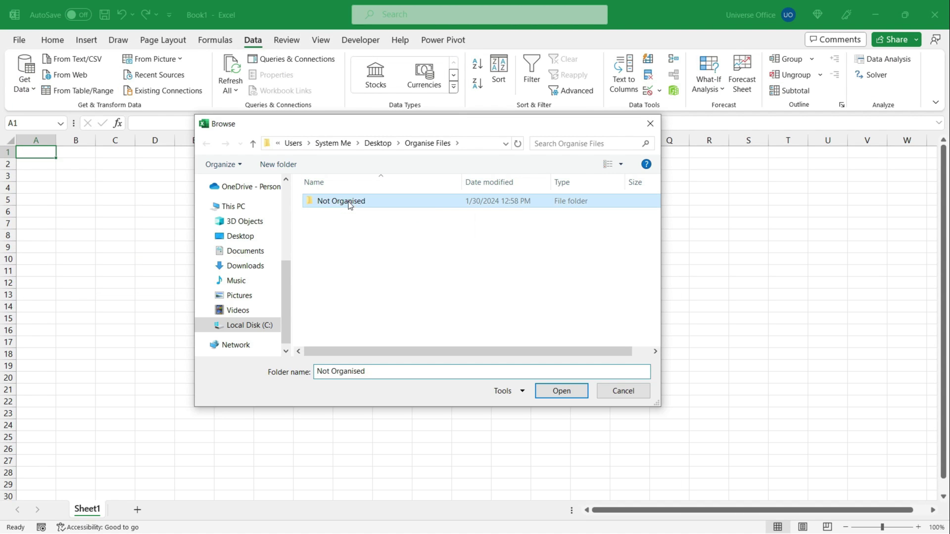
double_click(349, 203)
left_click(555, 392)
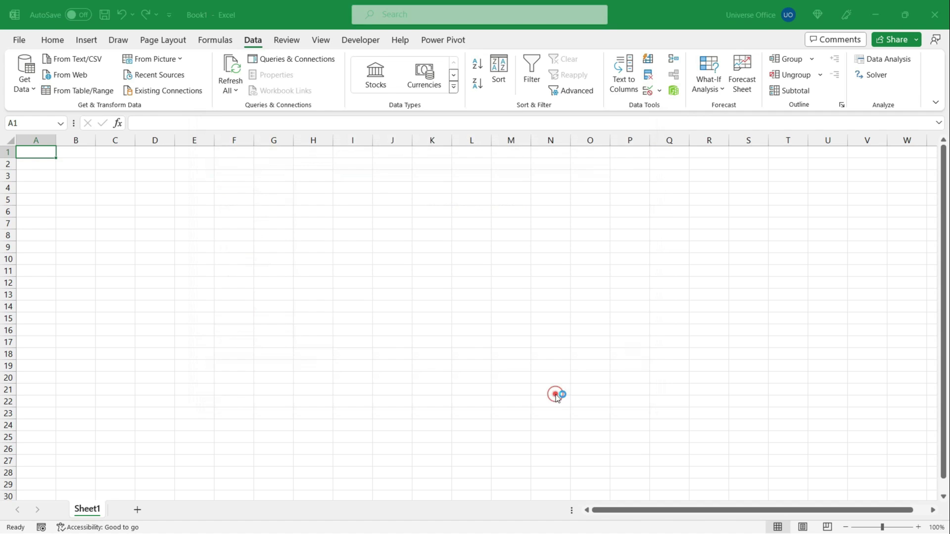
Load the folder listing into Power Query and preview file contents and attribute records.
left_click(638, 448)
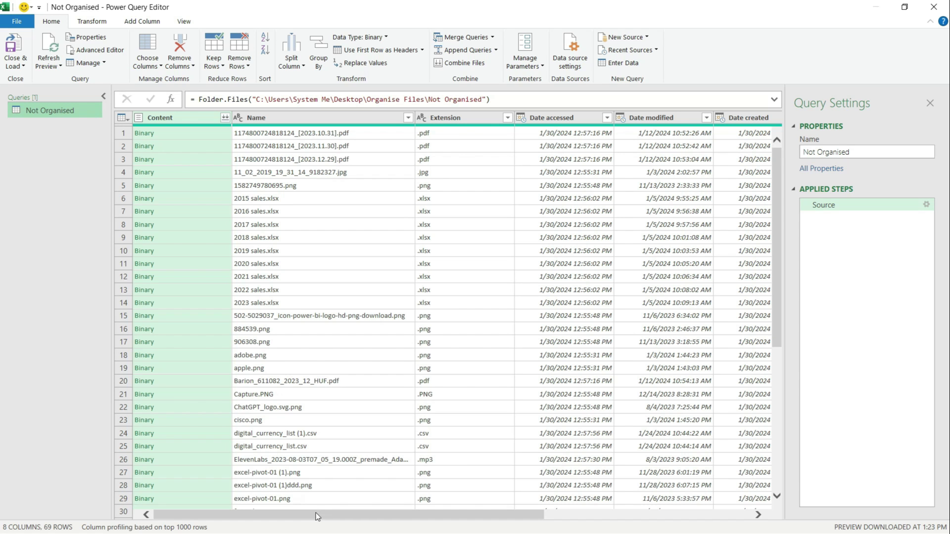
left_click_drag(315, 519, 366, 525)
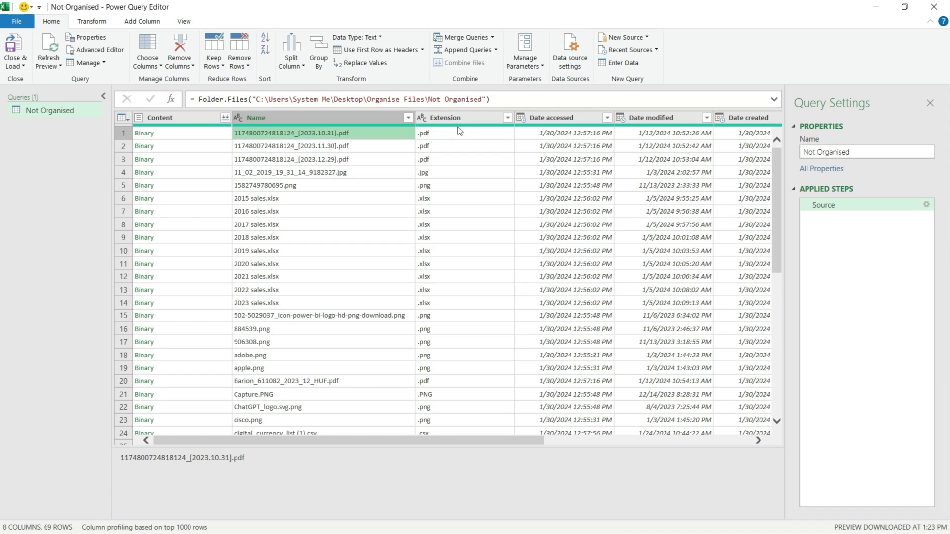
left_click(467, 117)
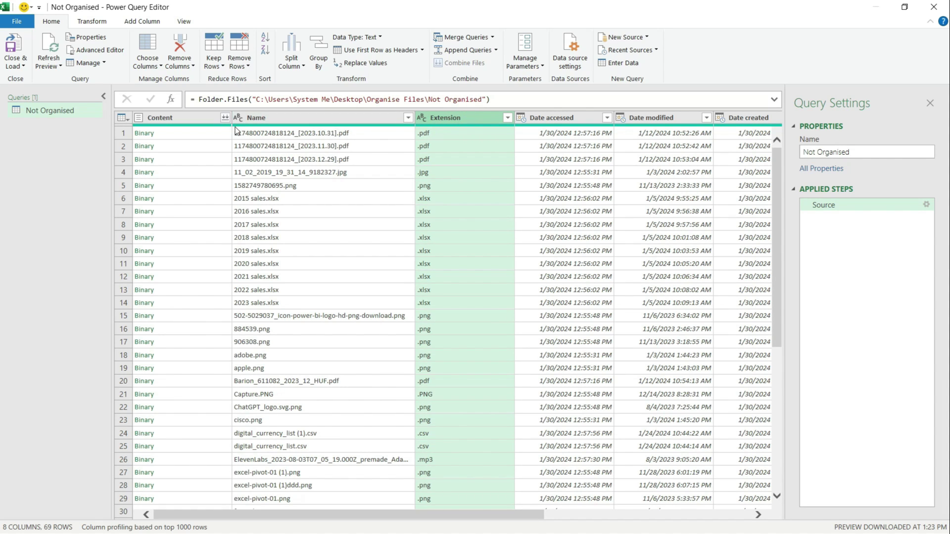
left_click(214, 133)
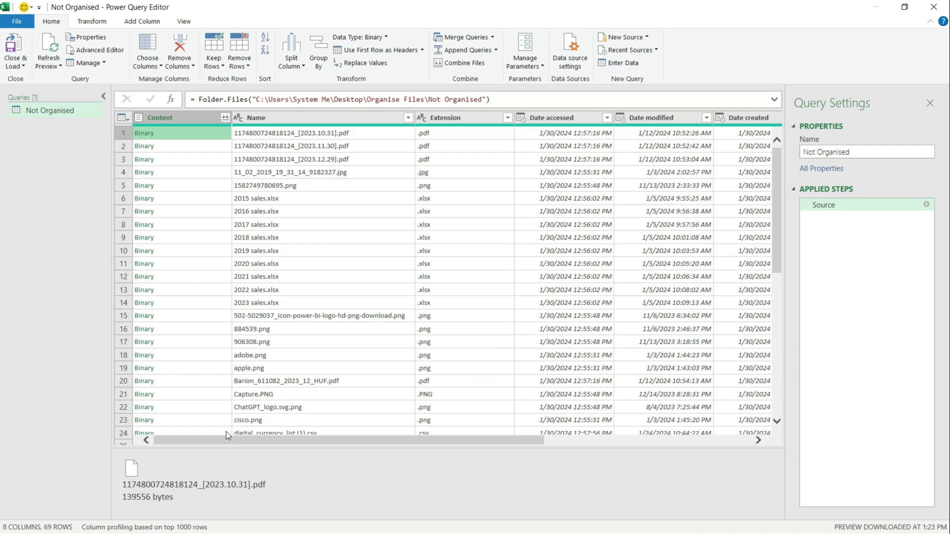
left_click_drag(229, 447, 519, 353)
left_click(535, 133)
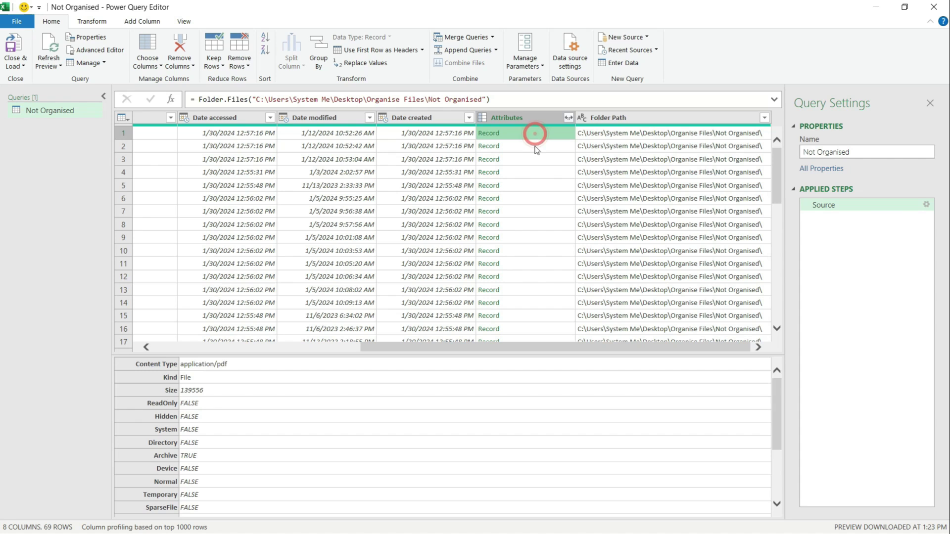
left_click(532, 185)
left_click(531, 211)
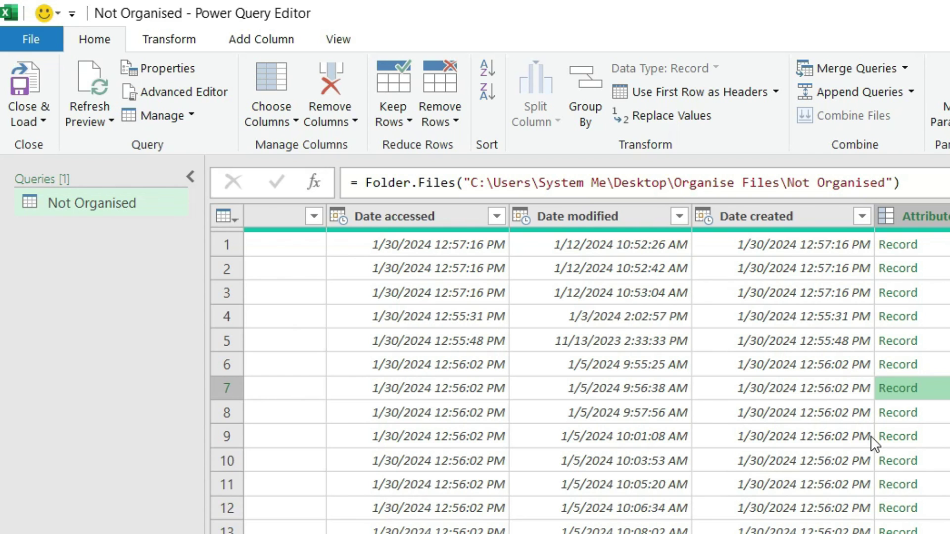
With Choose Columns, keep just Name, Extension and Folder Path.
left_click(267, 126)
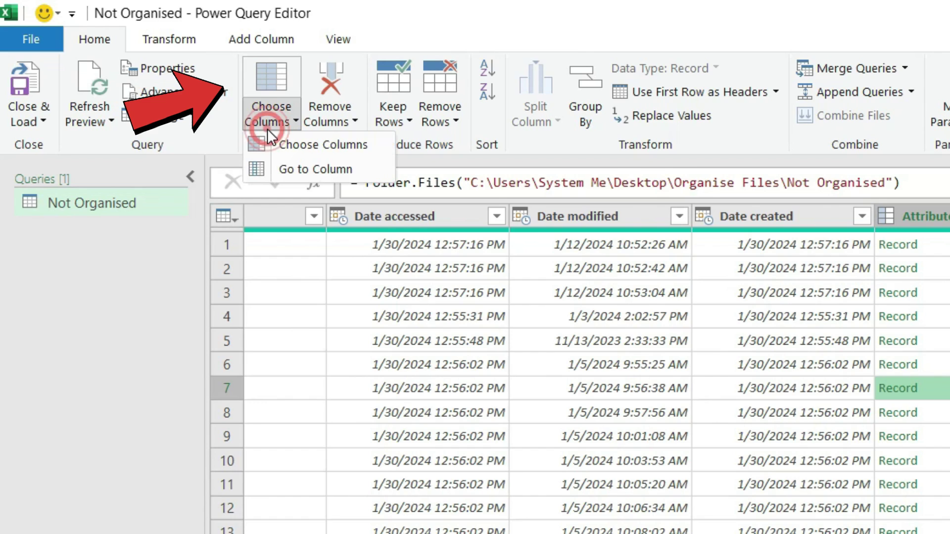
left_click(279, 143)
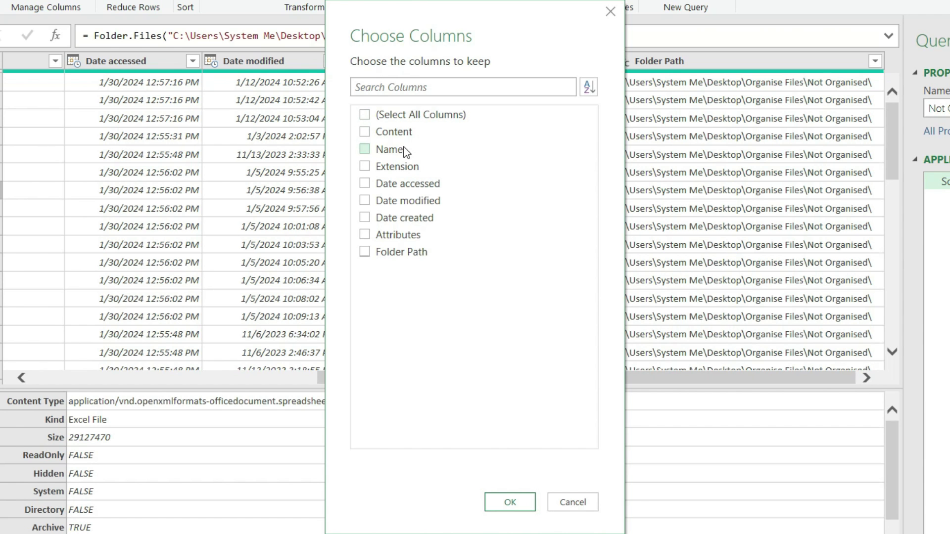
left_click(421, 181)
left_click(426, 193)
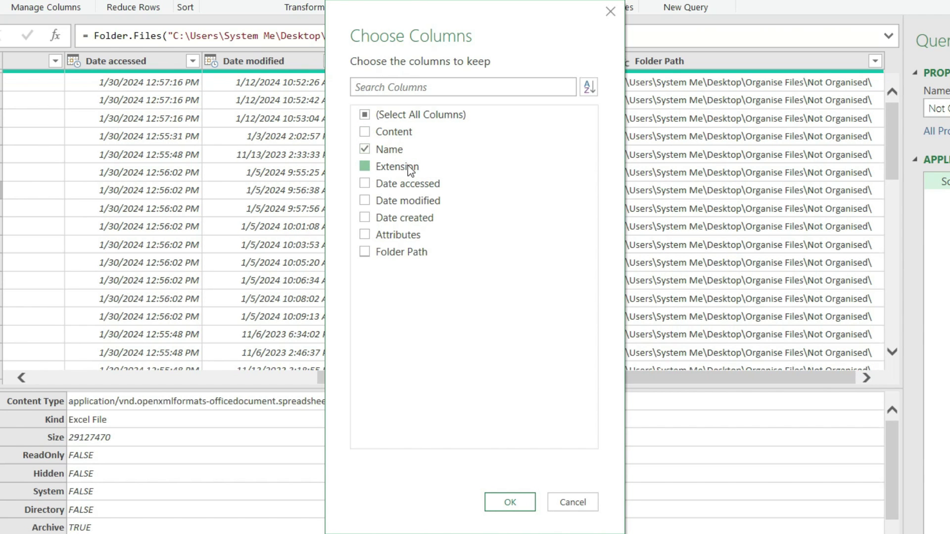
left_click(402, 252)
left_click(509, 502)
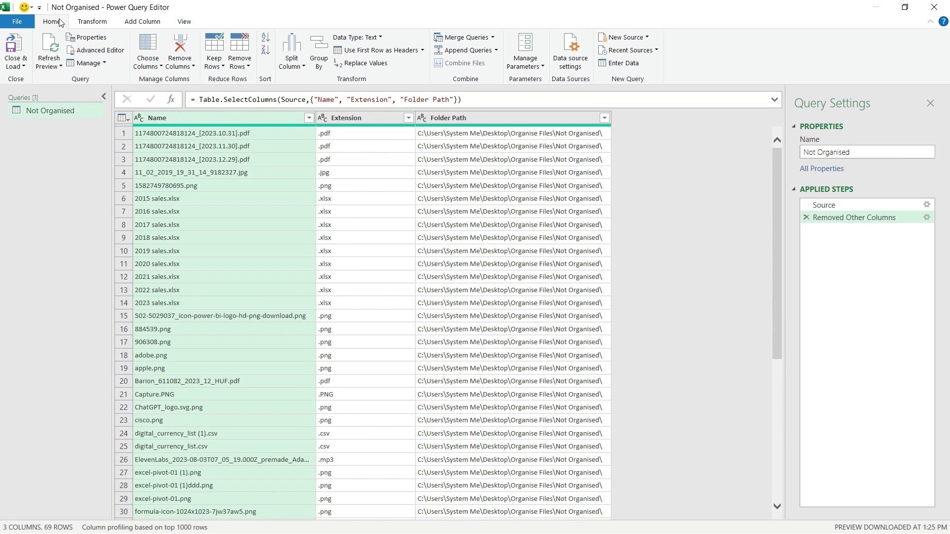
Close & Load the query as a table on the existing worksheet at $A$1.
left_click(16, 63)
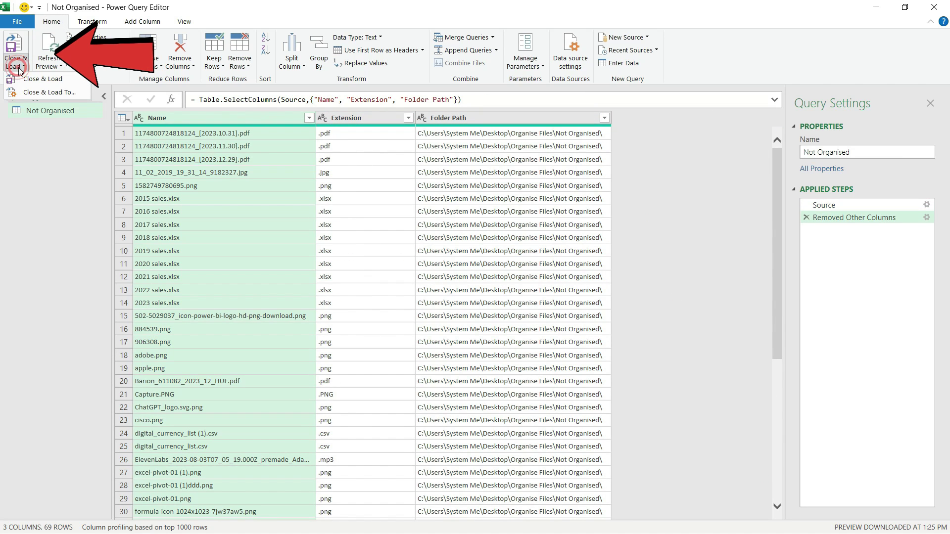
left_click(34, 93)
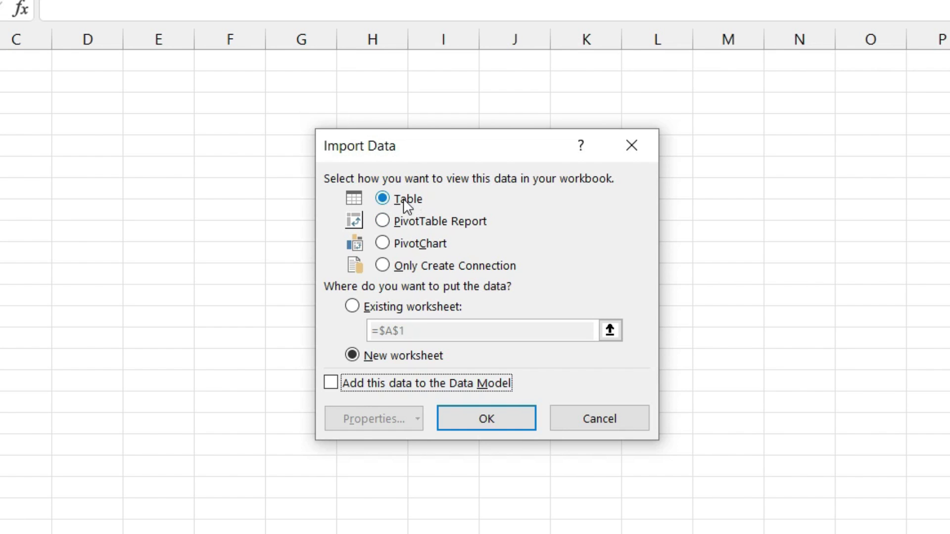
left_click(402, 313)
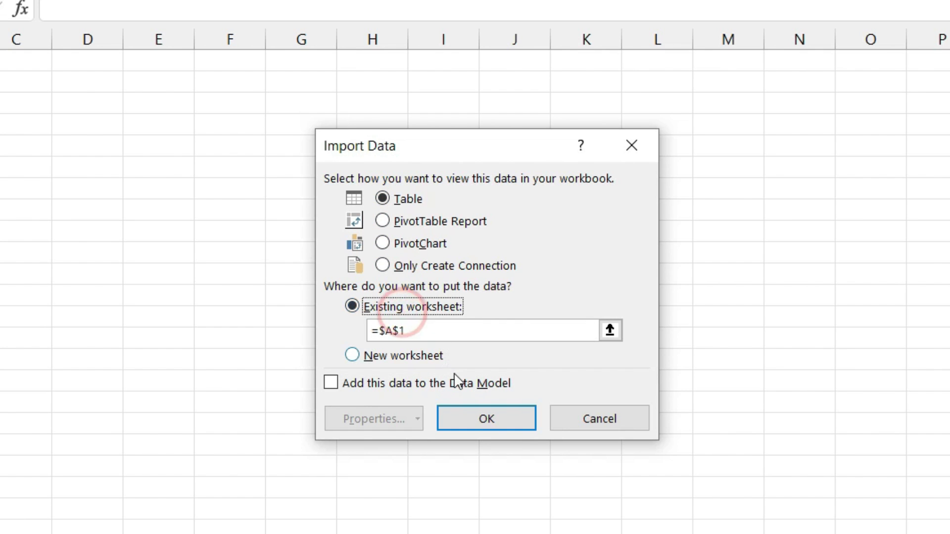
left_click(479, 424)
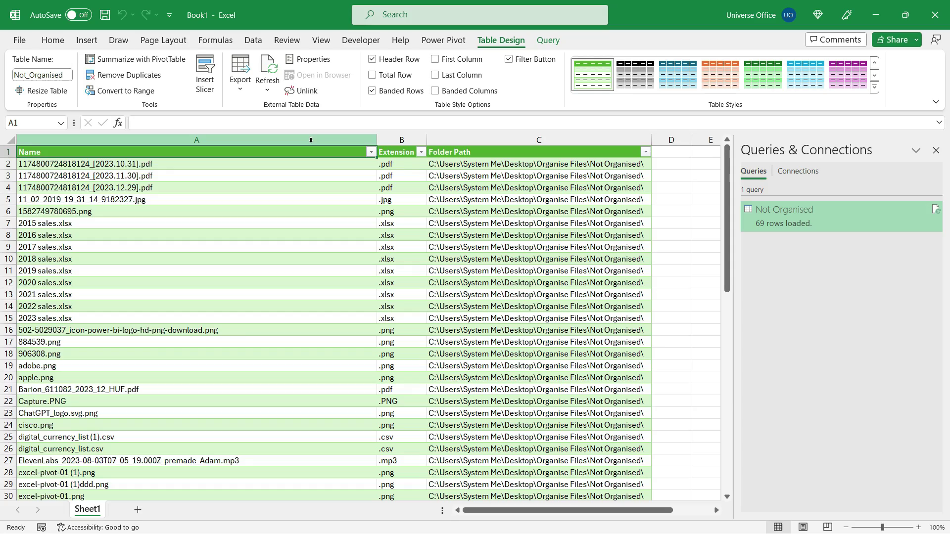
Review the loaded file names on Sheet1 and close the Queries side panel.
left_click(310, 140)
scroll(308, 223, "down", 3)
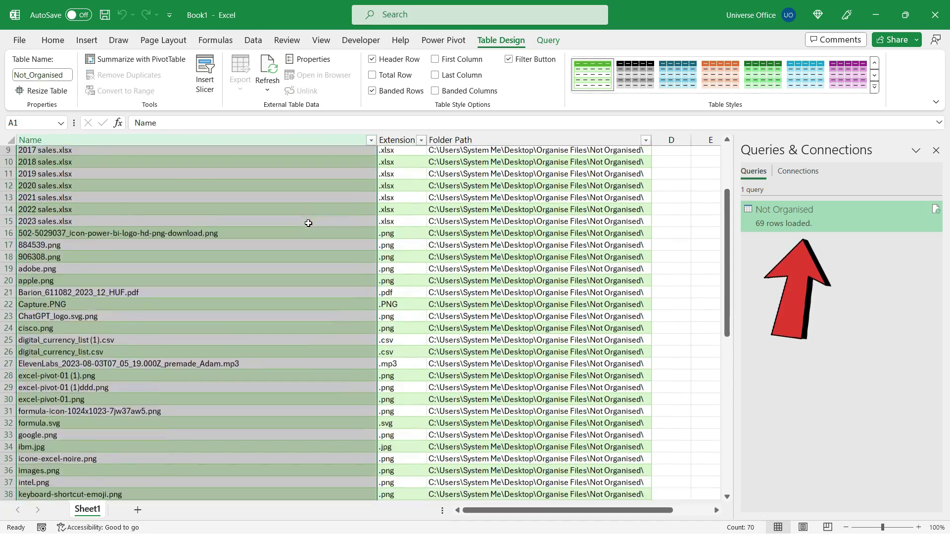
scroll(308, 223, "down", 13)
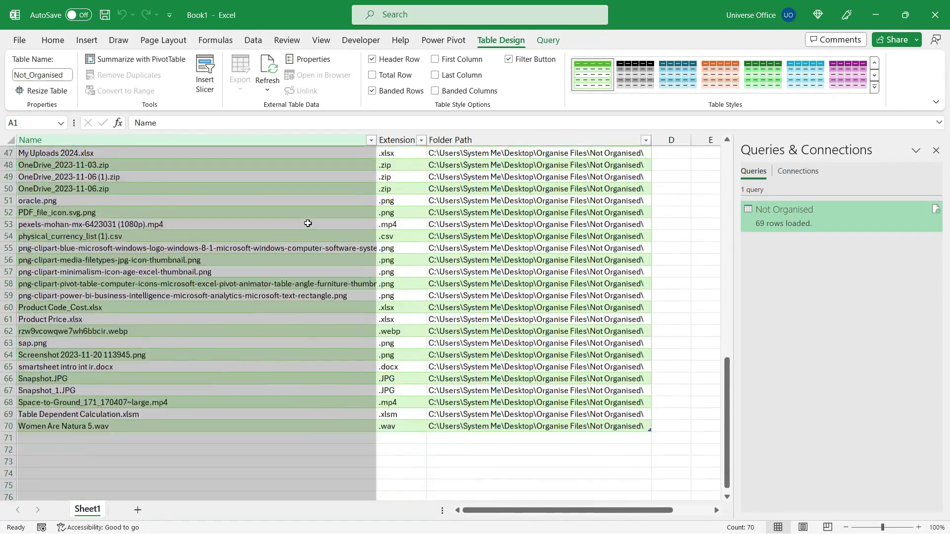
scroll(308, 223, "up", 15)
left_click(936, 150)
left_click(750, 153)
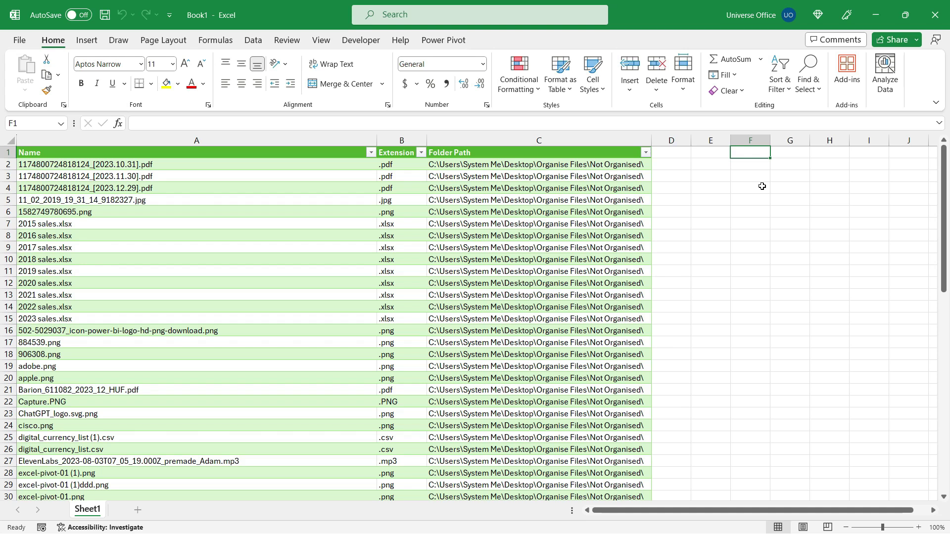
Edit the Not Organised query from Queries & Connections and duplicate it as Not Organised (2).
scroll(762, 186, "up", 2)
left_click(420, 203)
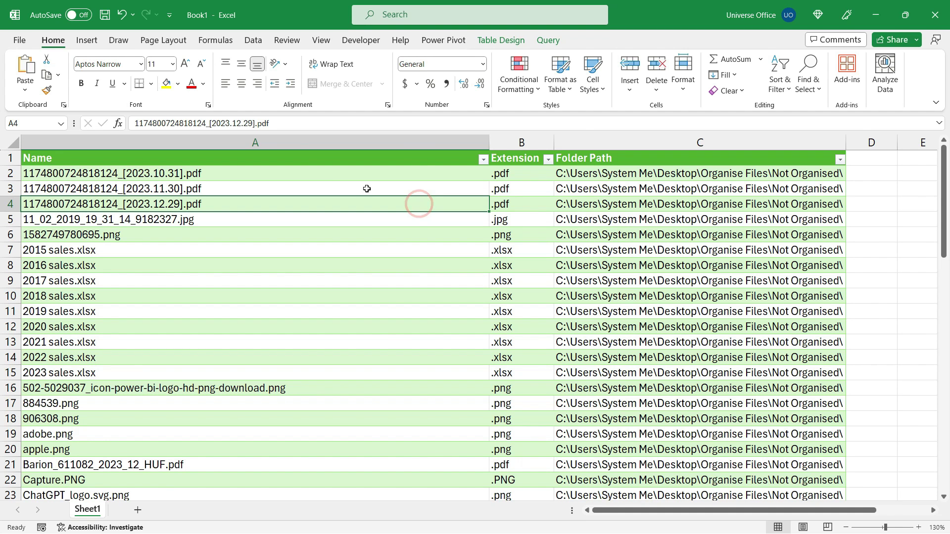
left_click(259, 42)
left_click(297, 59)
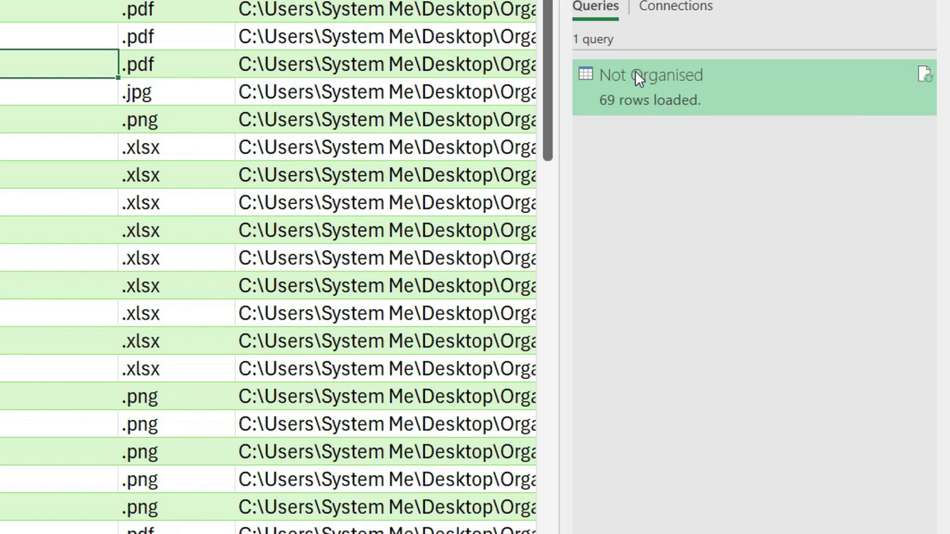
right_click(638, 78)
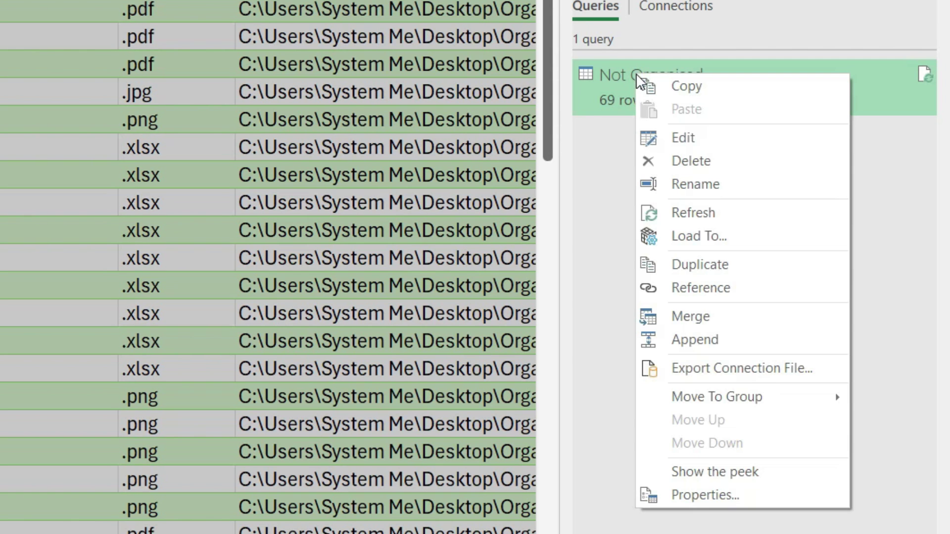
left_click(690, 135)
right_click(128, 221)
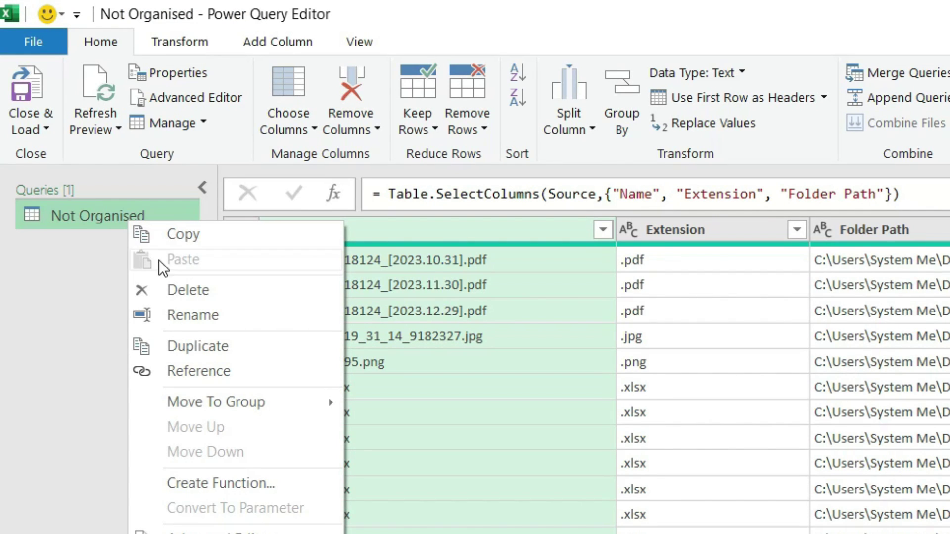
left_click(183, 342)
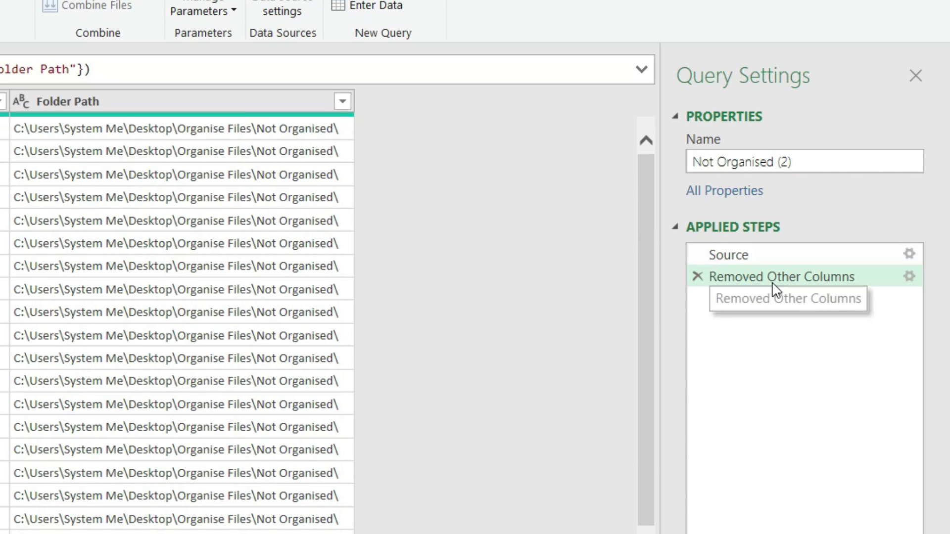
Untick Name and Folder Path in the duplicate, then remove duplicates to leave 15 extensions.
left_click(909, 278)
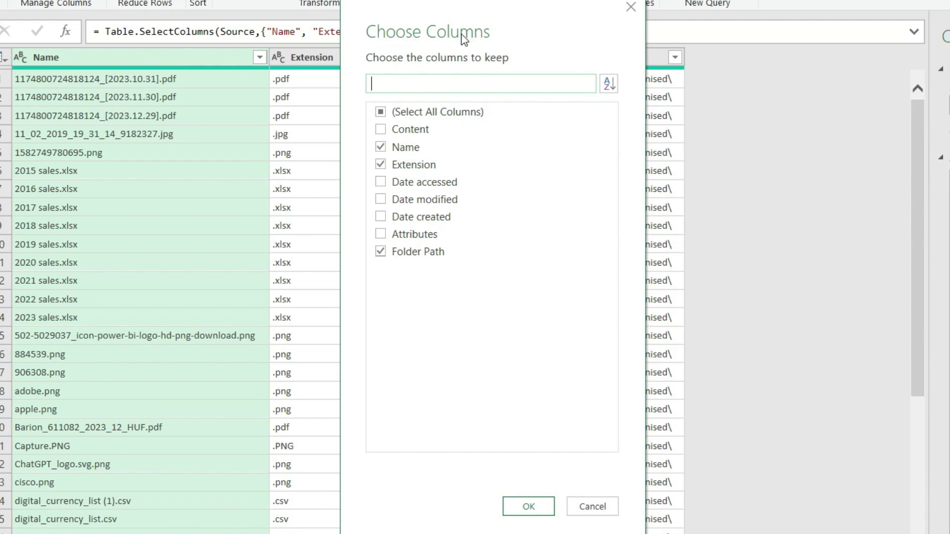
left_click(391, 148)
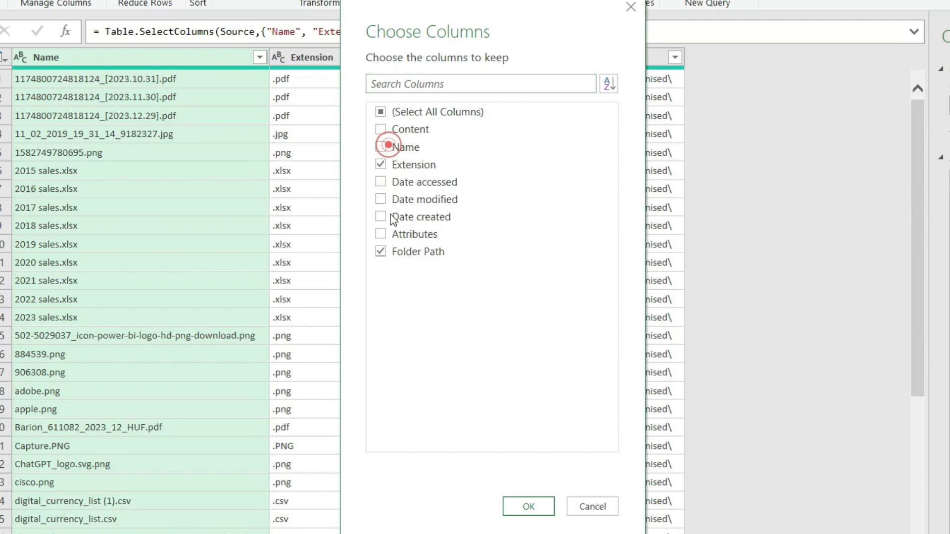
left_click(398, 250)
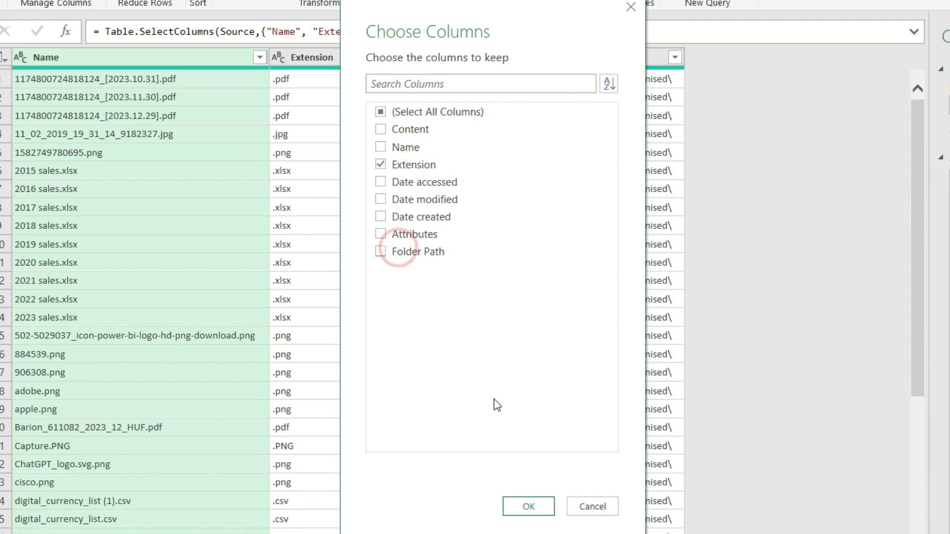
left_click(538, 507)
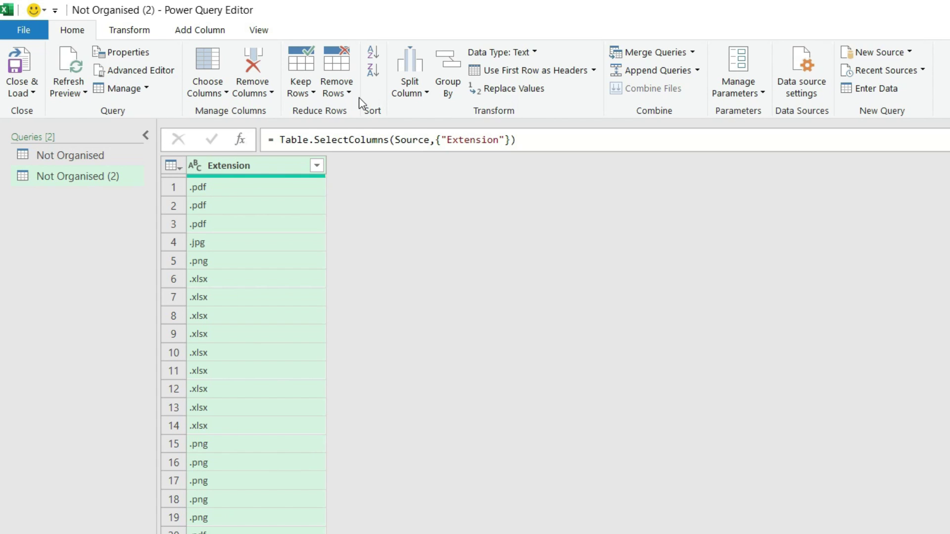
left_click(350, 92)
left_click(360, 165)
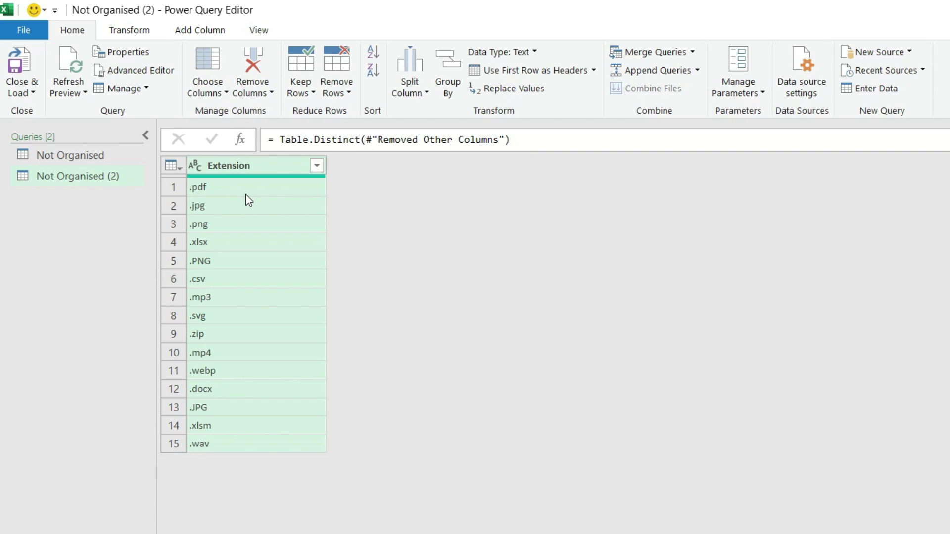
Split the Extension column by the '.' delimiter and remove the empty Extension.1 column.
key("alt+t")
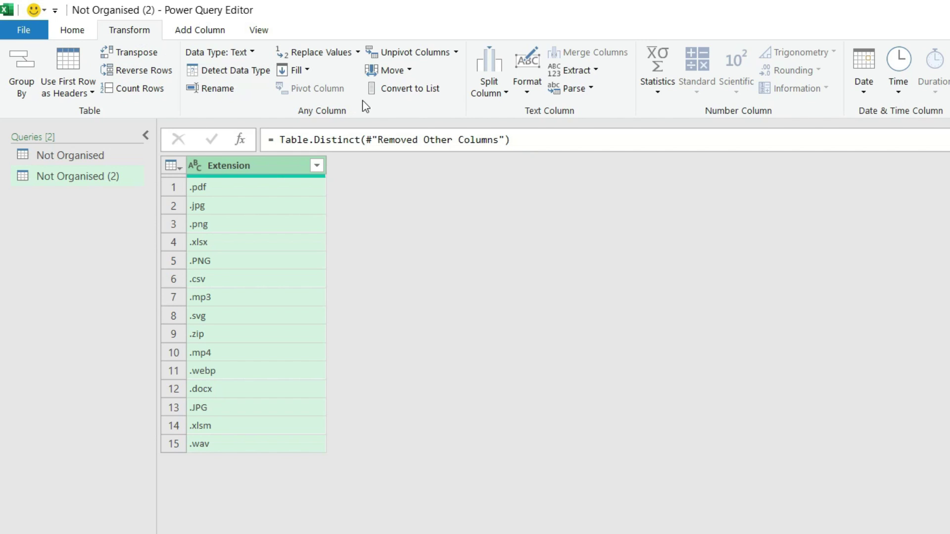
left_click(482, 91)
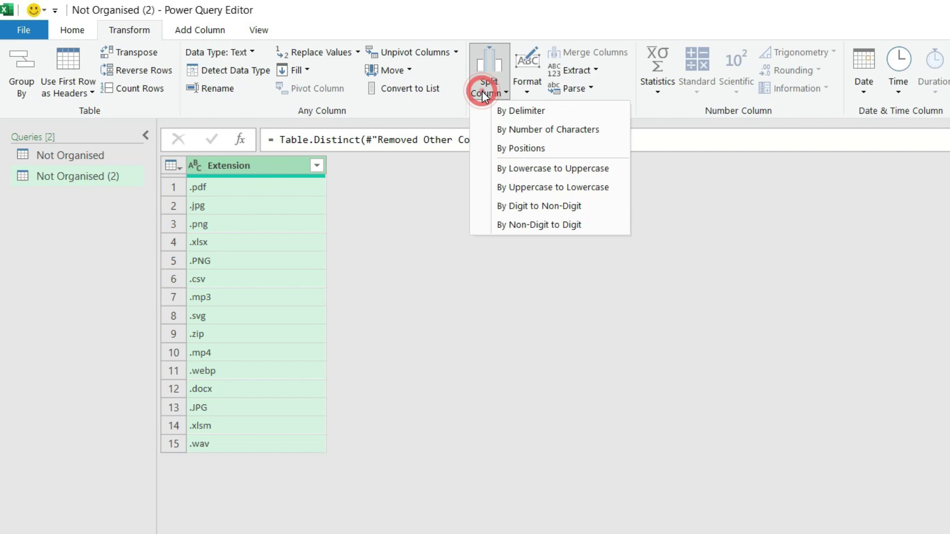
left_click(503, 111)
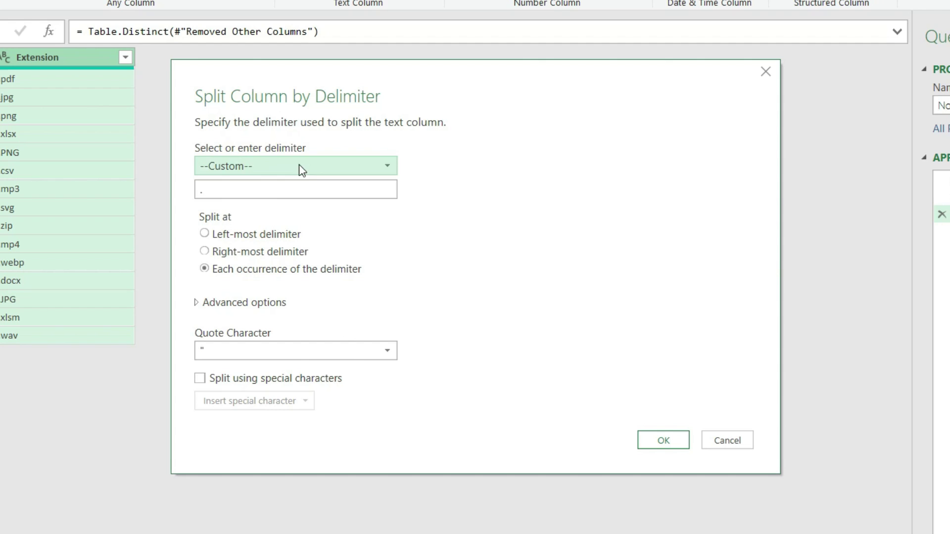
left_click(275, 189)
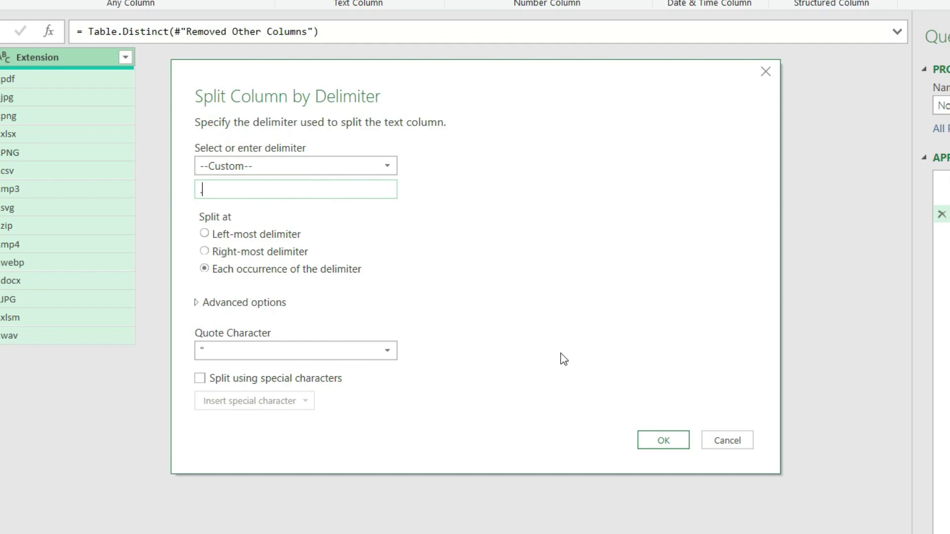
type(".")
left_click(662, 439)
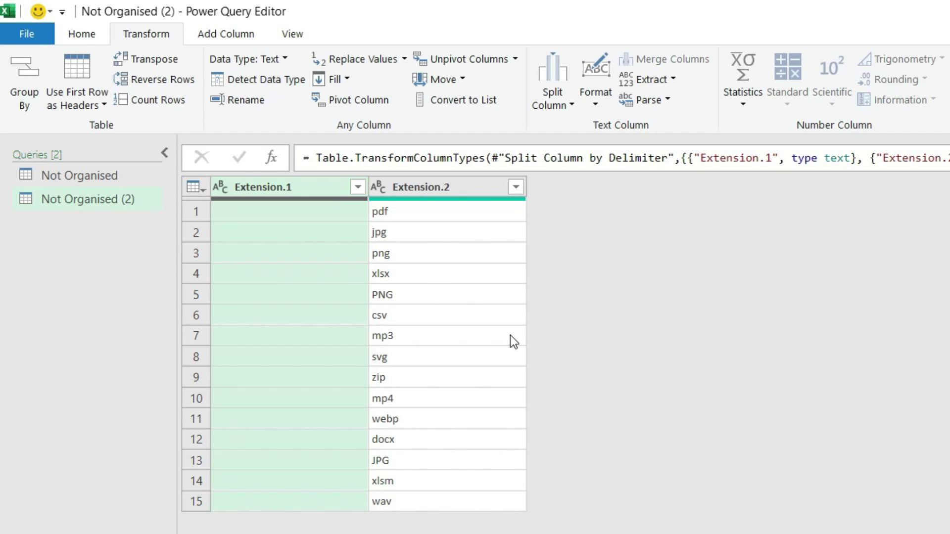
right_click(323, 189)
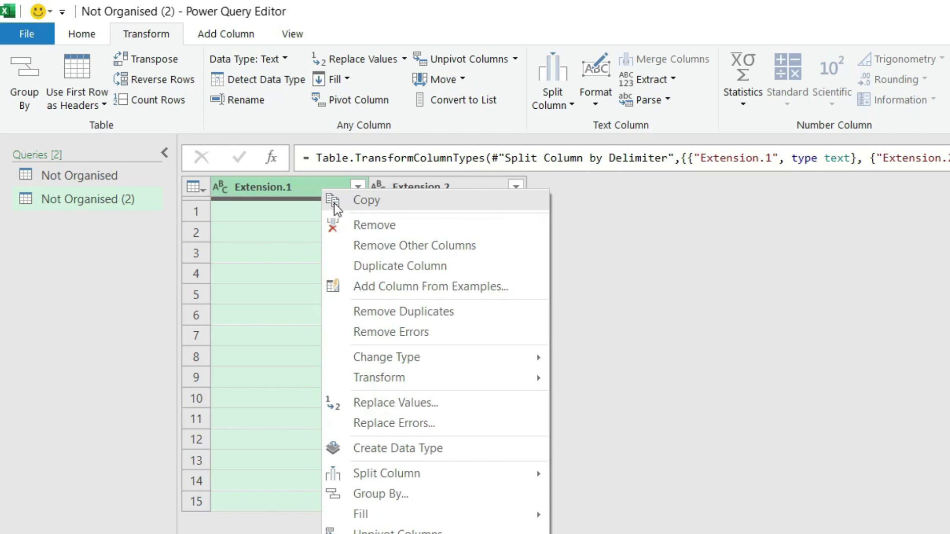
left_click(361, 227)
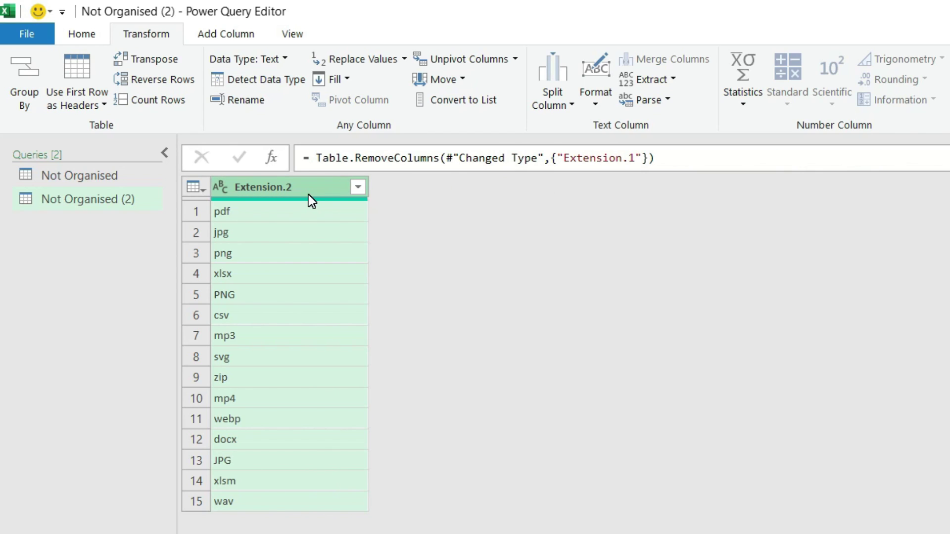
Rename column Extension.2 to FolderList and the query to listfolder.
double_click(298, 184)
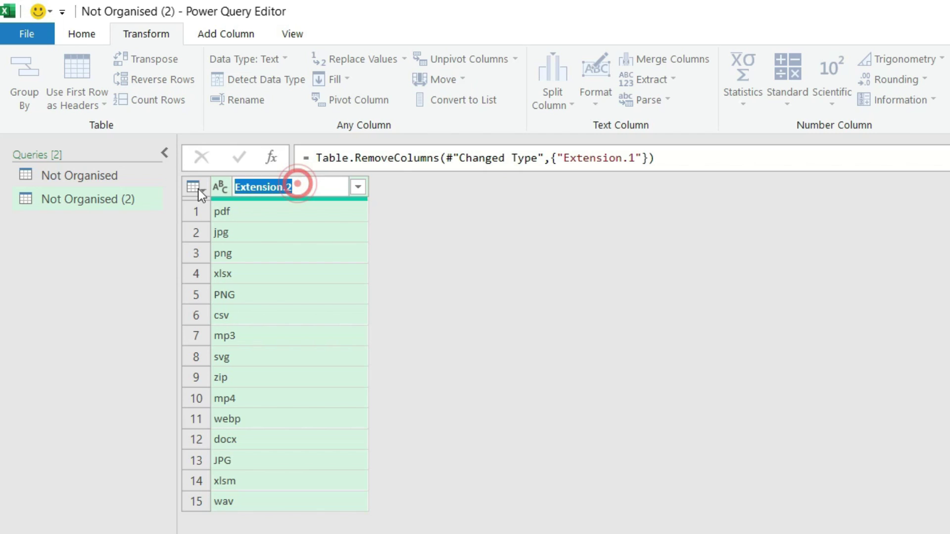
type("FolderList")
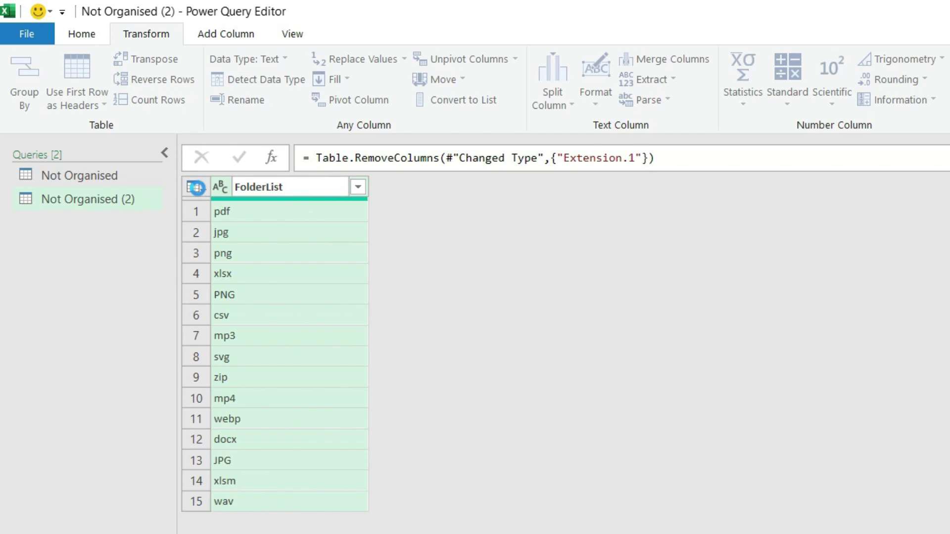
key("Return")
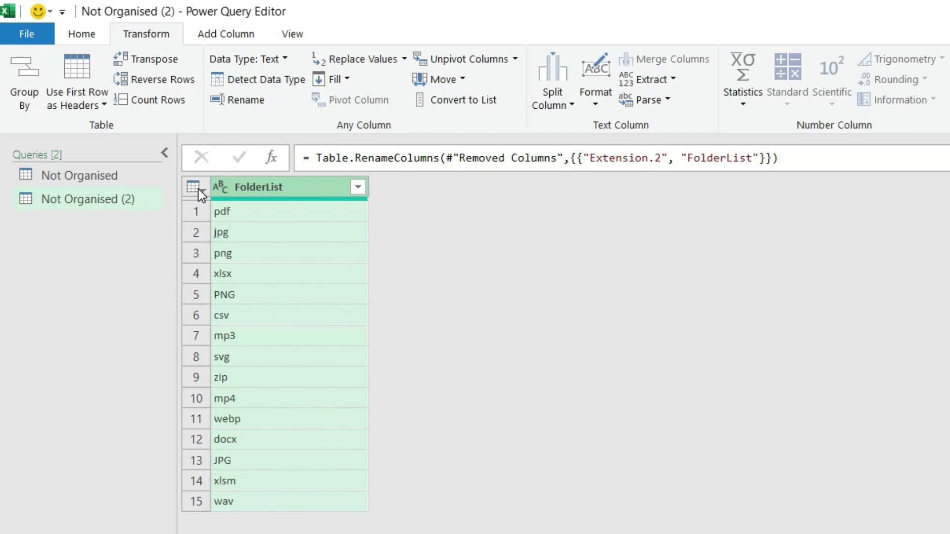
double_click(103, 202)
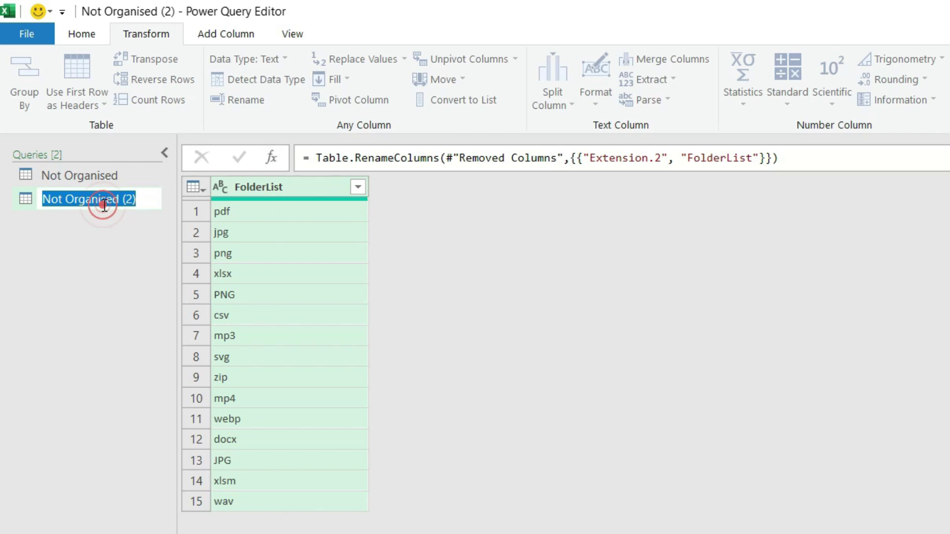
type("listfolder")
key("Return")
Close & Load the listfolder query as a table on a new sheet.
left_click(84, 35)
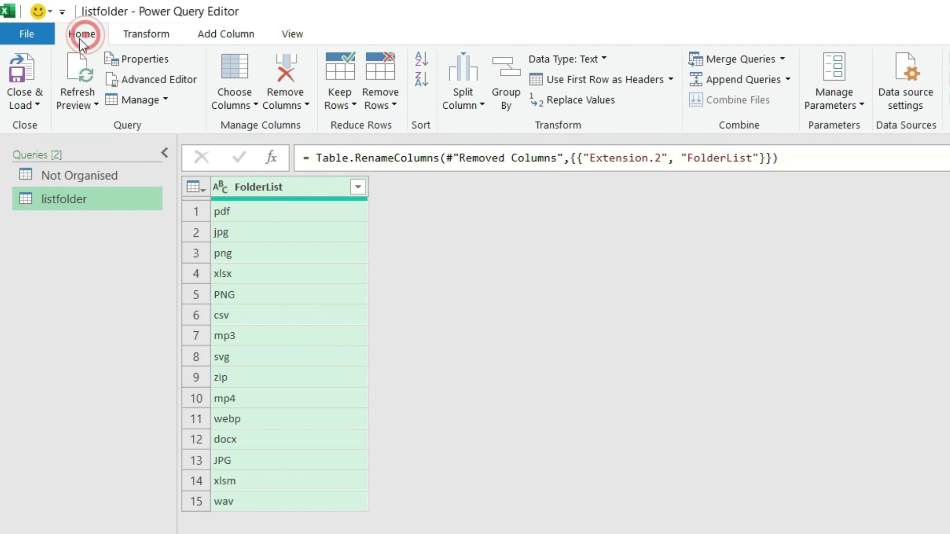
left_click(37, 105)
left_click(28, 90)
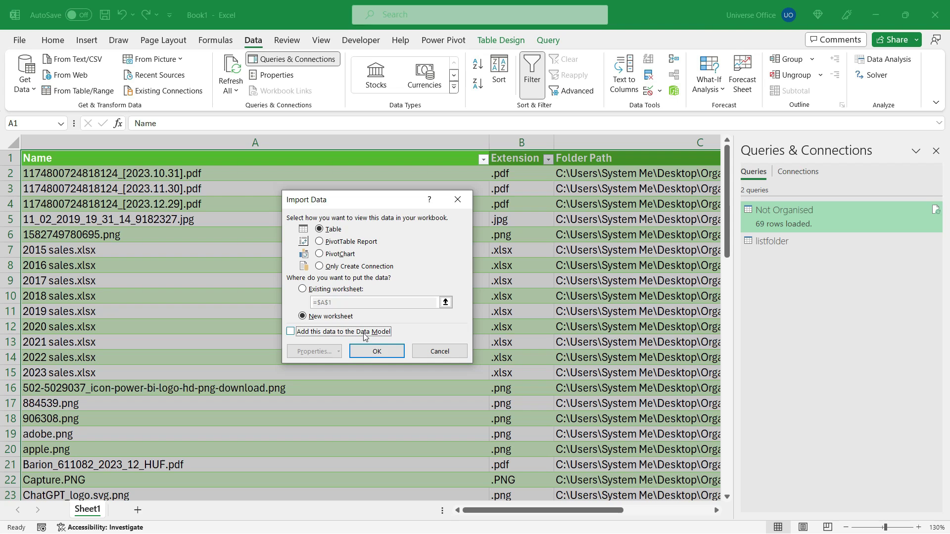
left_click(370, 351)
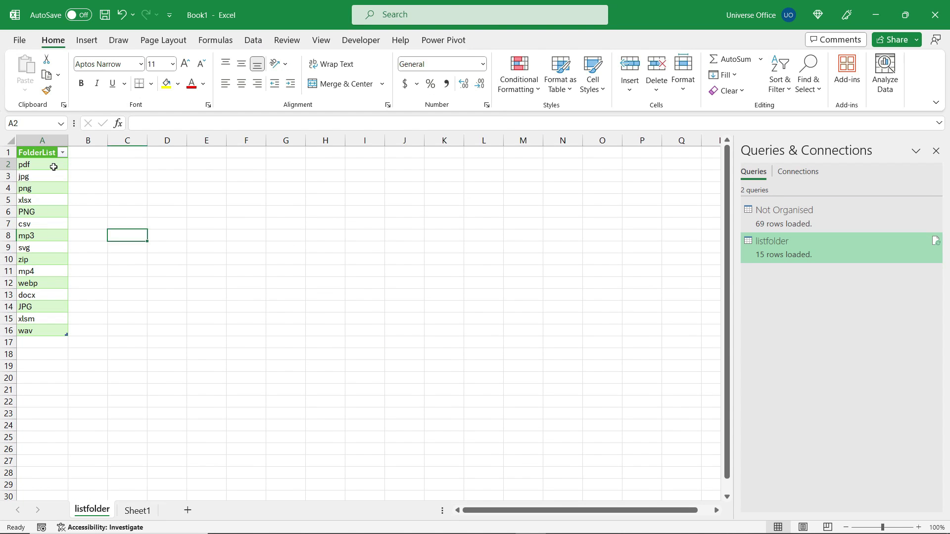
Copy the 15 extensions in A2:A16 and paste them as transposed values across C2:Q2.
left_click_drag(53, 167, 44, 329)
key("ctrl+c")
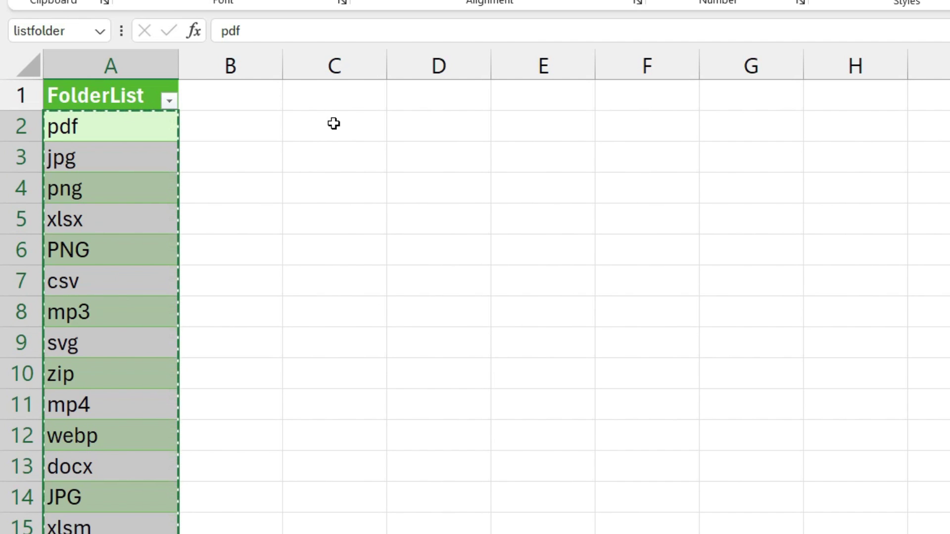
left_click(127, 164)
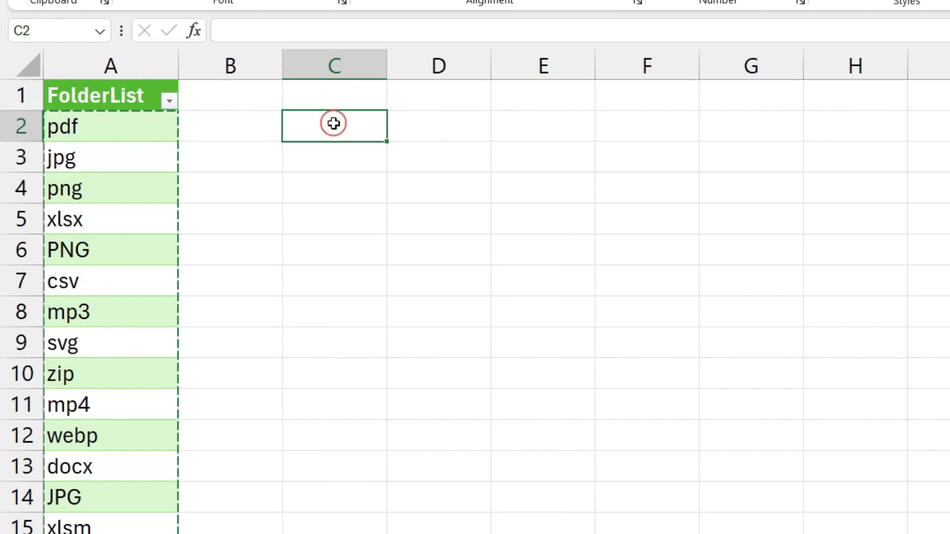
right_click(333, 123)
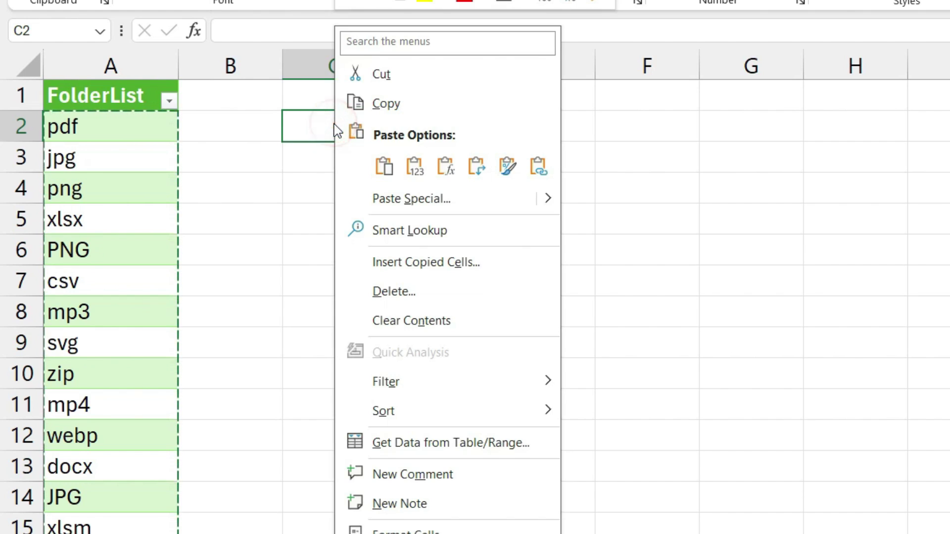
left_click(389, 203)
left_click(212, 162)
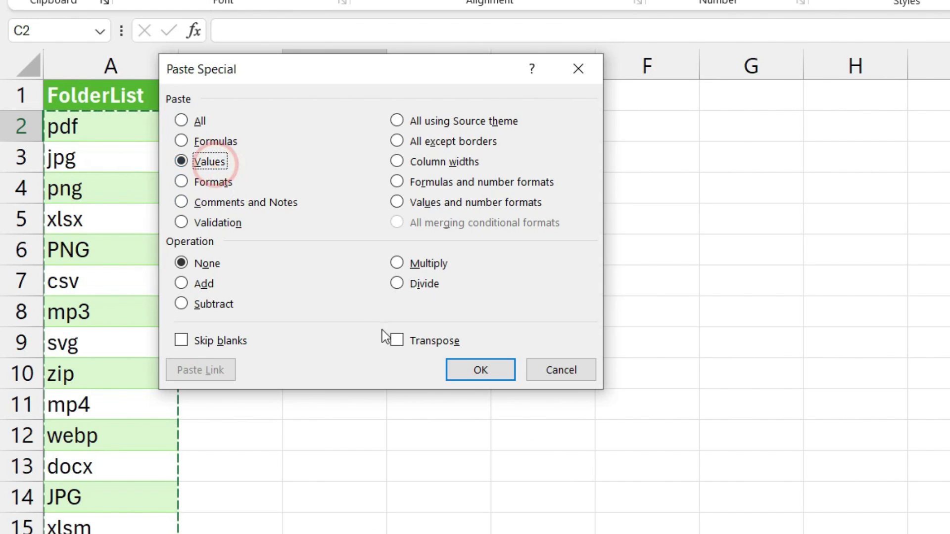
left_click(396, 340)
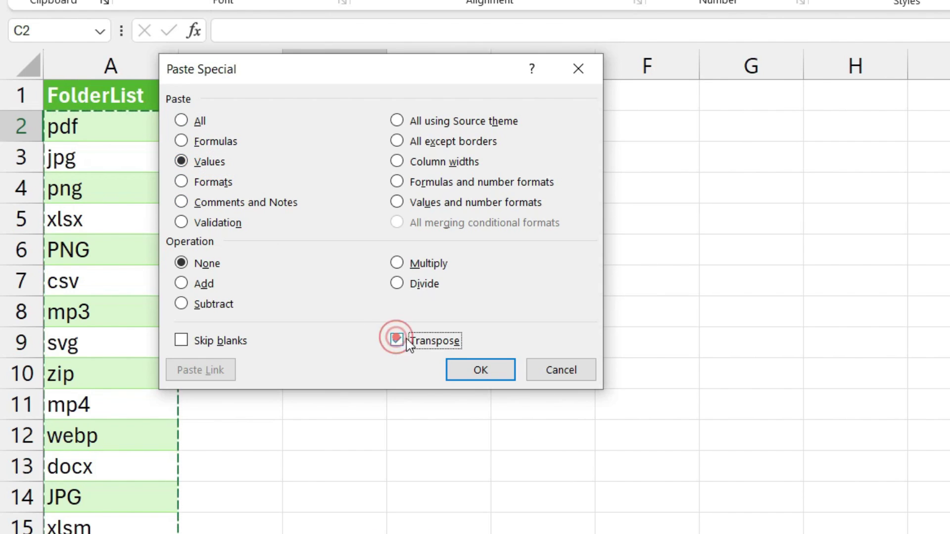
left_click(460, 370)
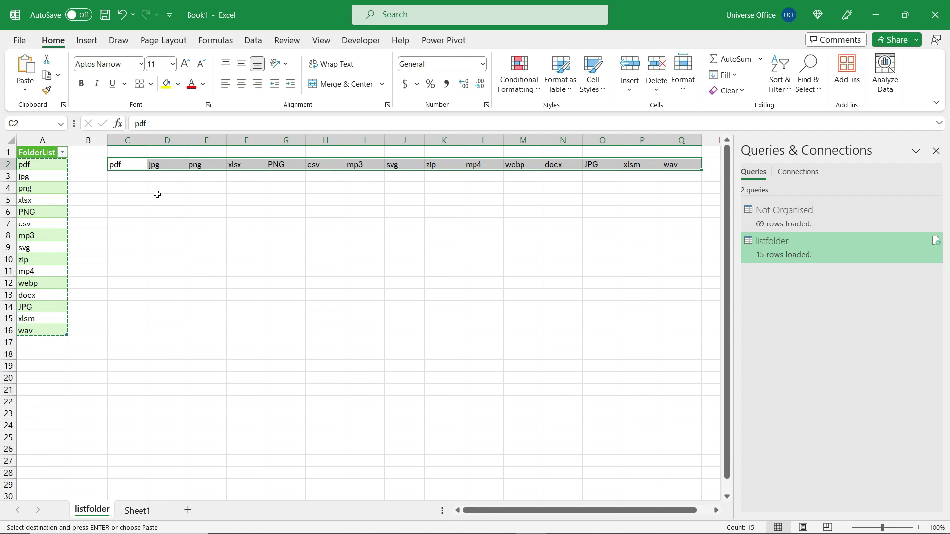
In a new Notepad document, write MD followed by the pasted row of extensions.
key("super")
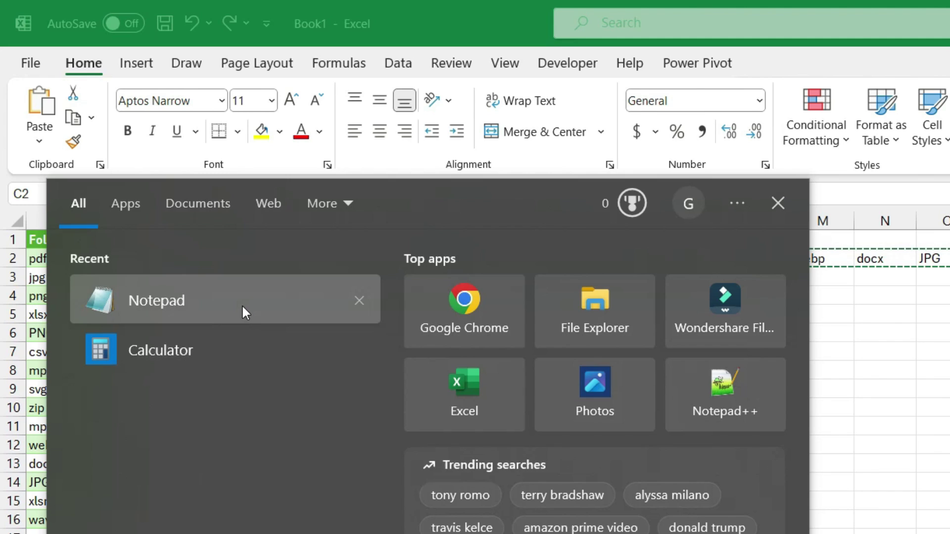
left_click(242, 298)
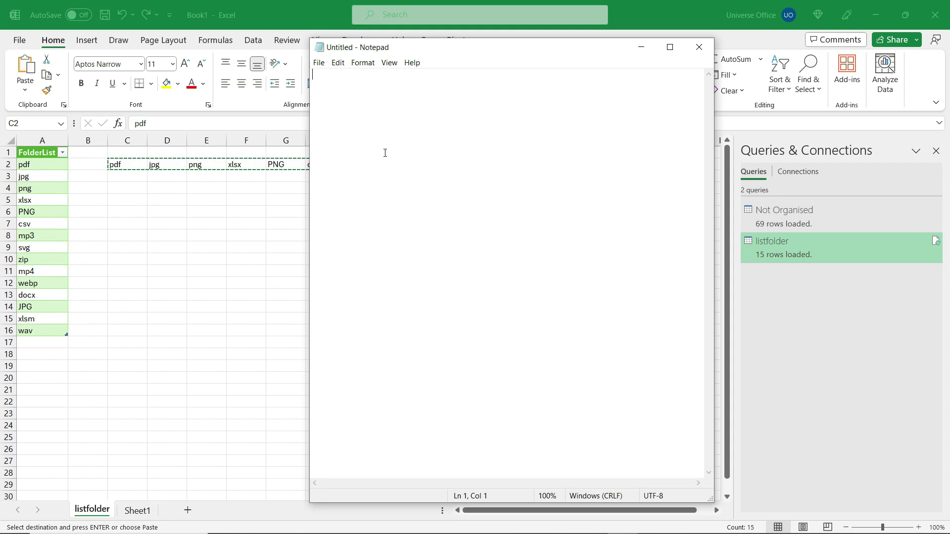
type("MD")
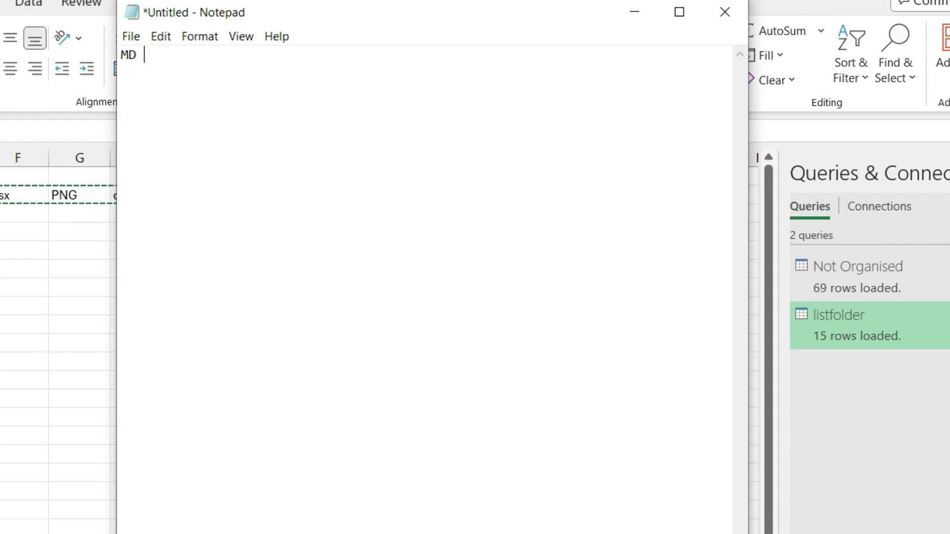
key("ctrl+v")
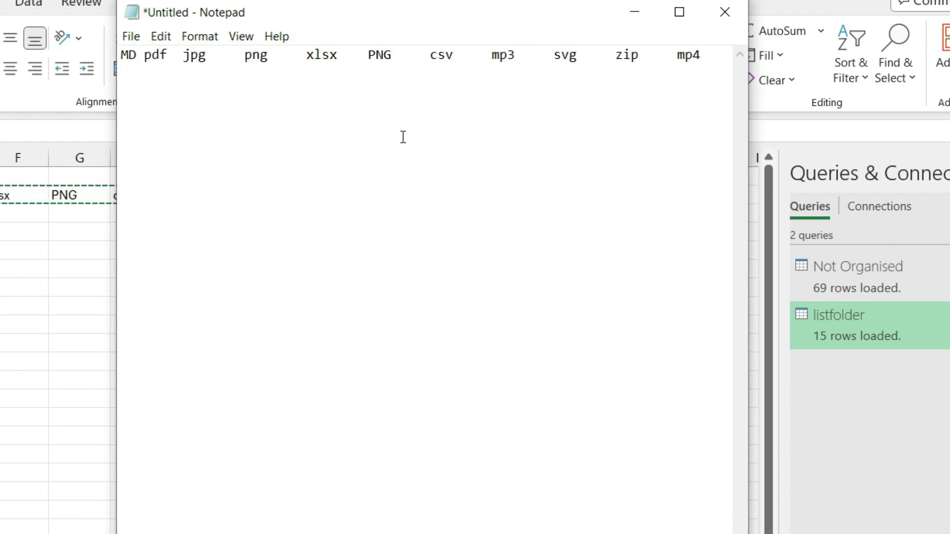
Save the text as organise.bat with ANSI encoding, then close Notepad.
left_click(131, 37)
left_click(173, 132)
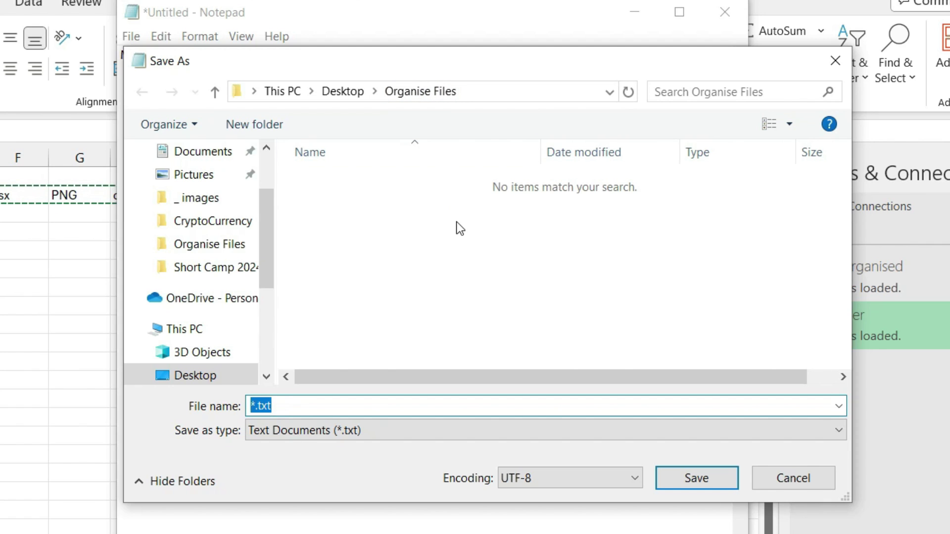
left_click(403, 200)
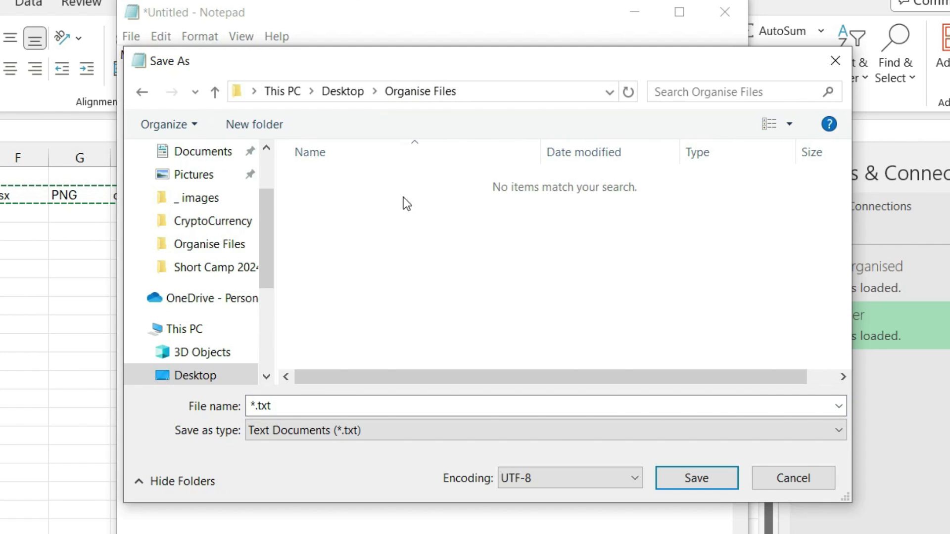
left_click(302, 407)
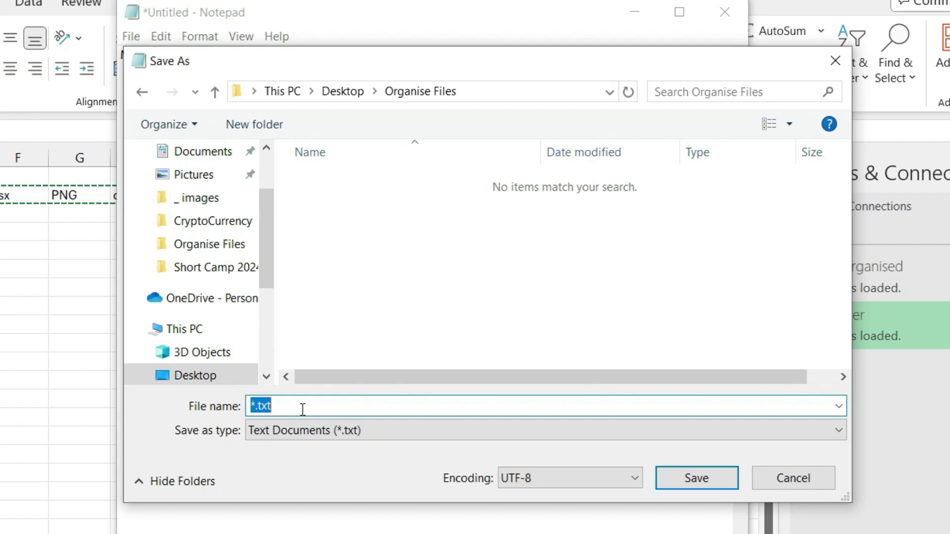
type("organise.bat")
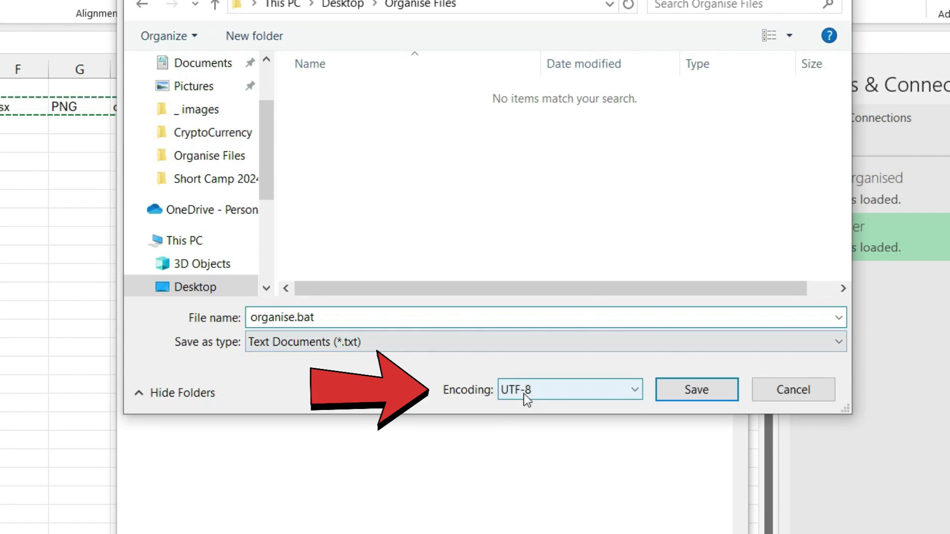
left_click(525, 480)
left_click(547, 408)
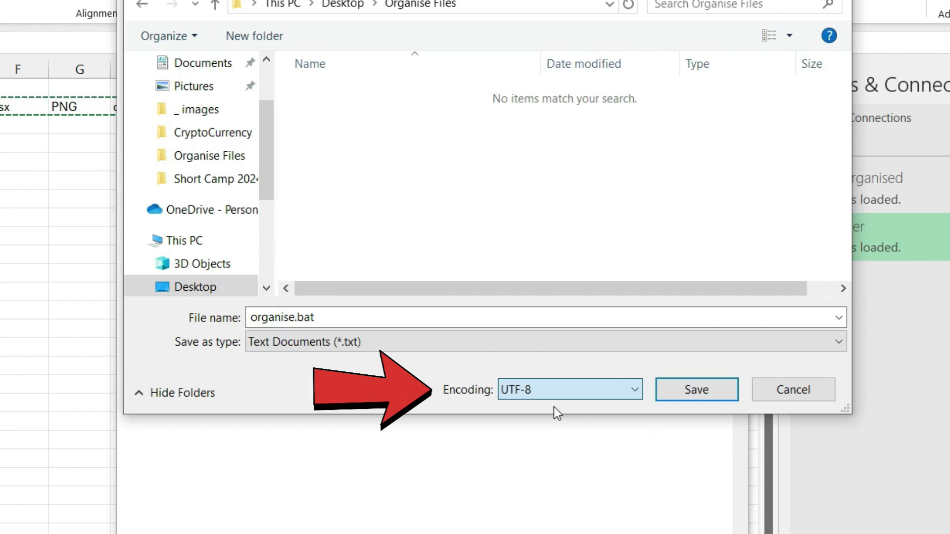
left_click(696, 389)
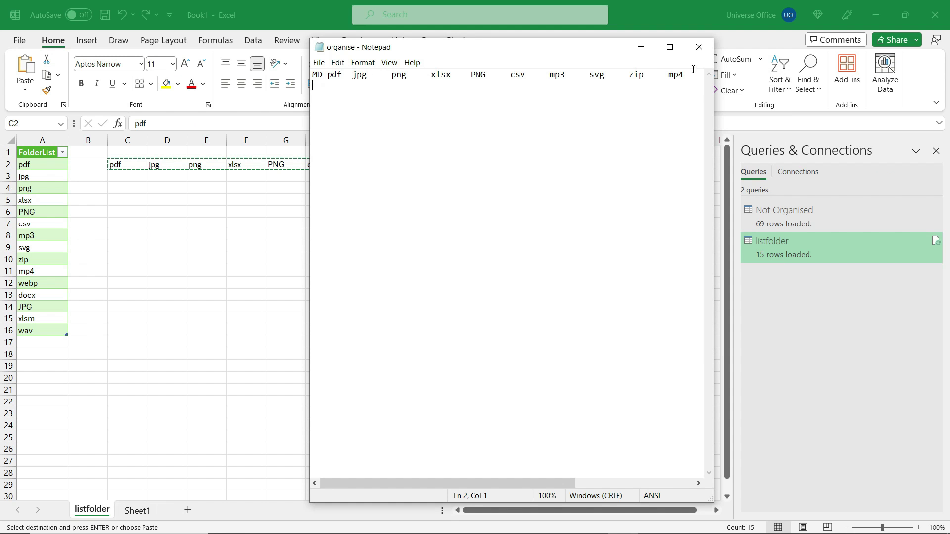
left_click(699, 47)
Run organise.bat in Organise Files to create the extension folders.
key("Escape")
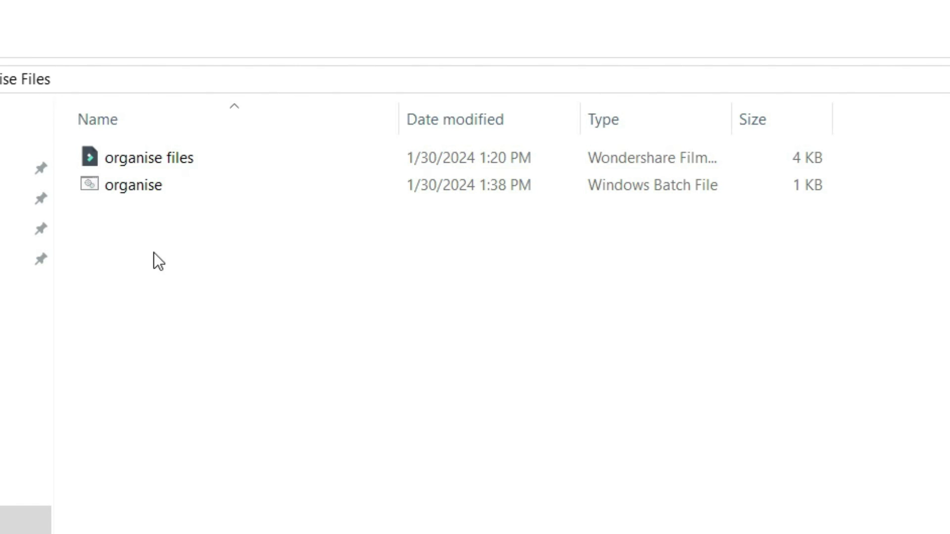
left_click(143, 188)
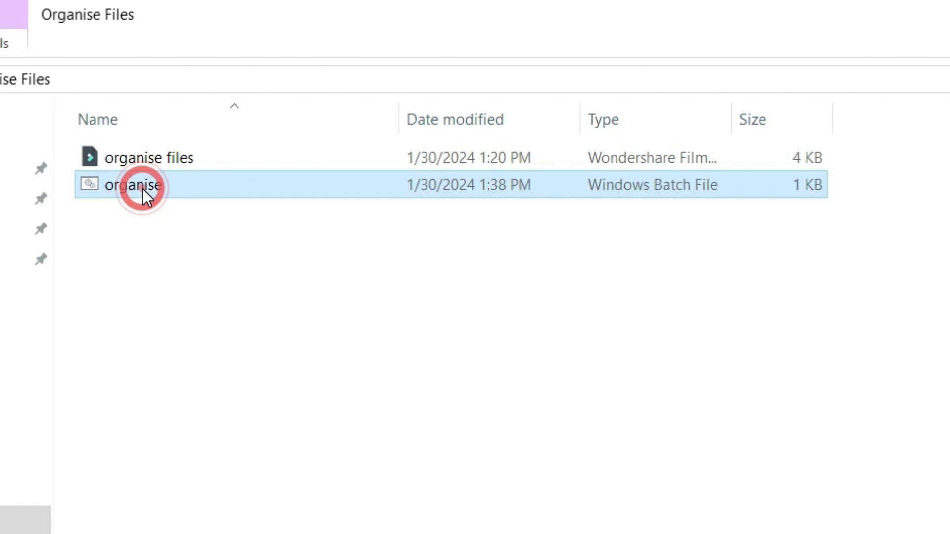
double_click(142, 188)
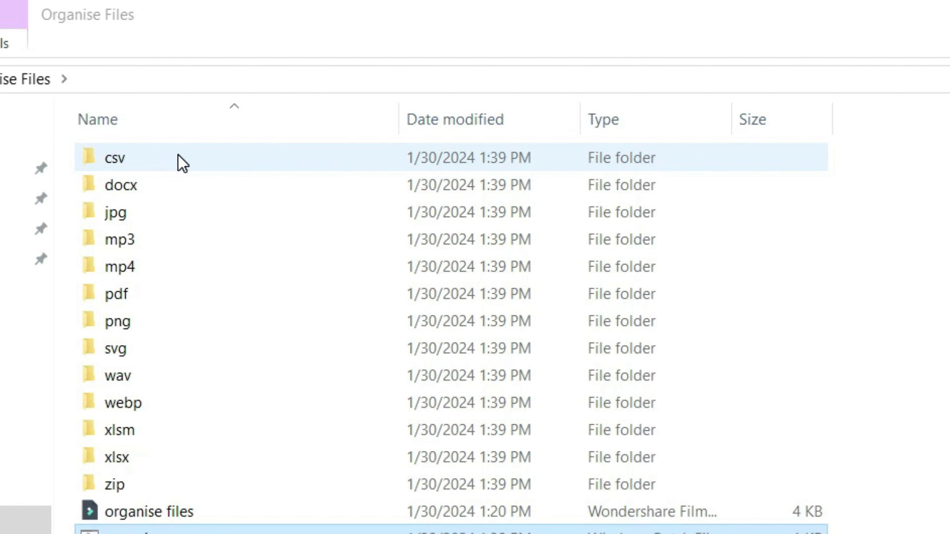
Copy the Location path from the csv folder's Properties dialog.
right_click(166, 159)
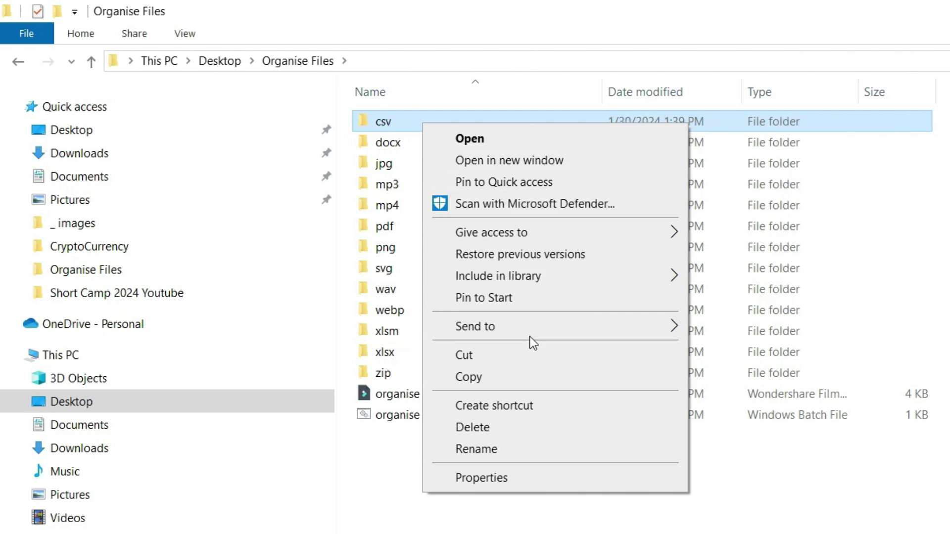
left_click(495, 477)
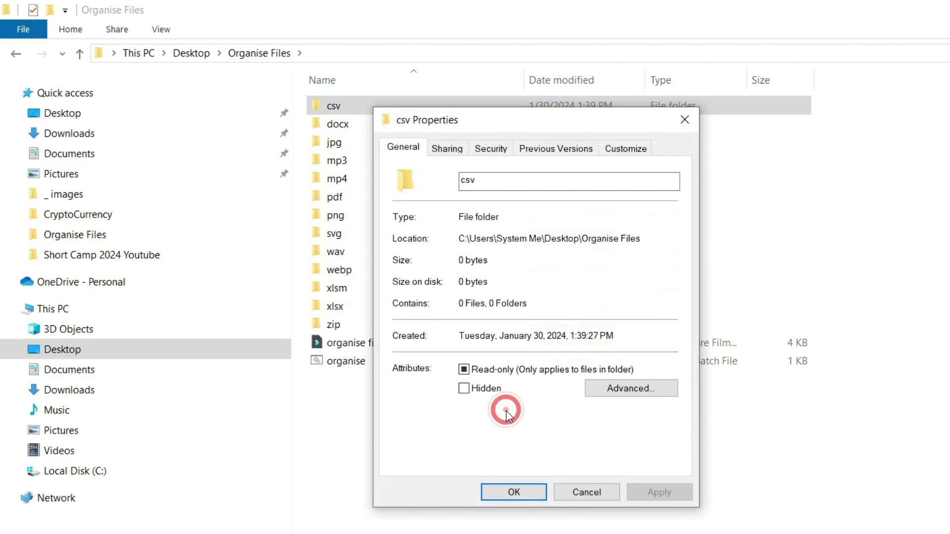
left_click_drag(641, 238, 452, 230)
key("ctrl+c")
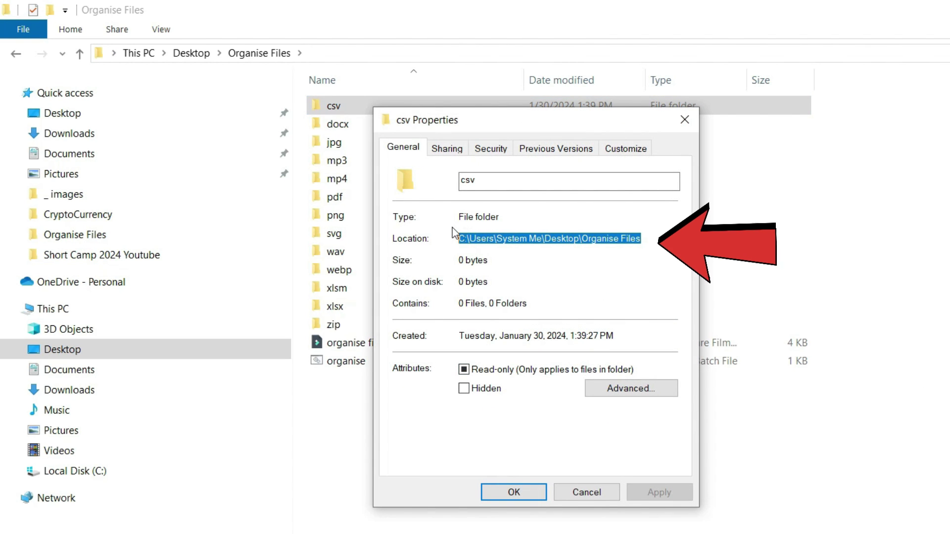
left_click(514, 491)
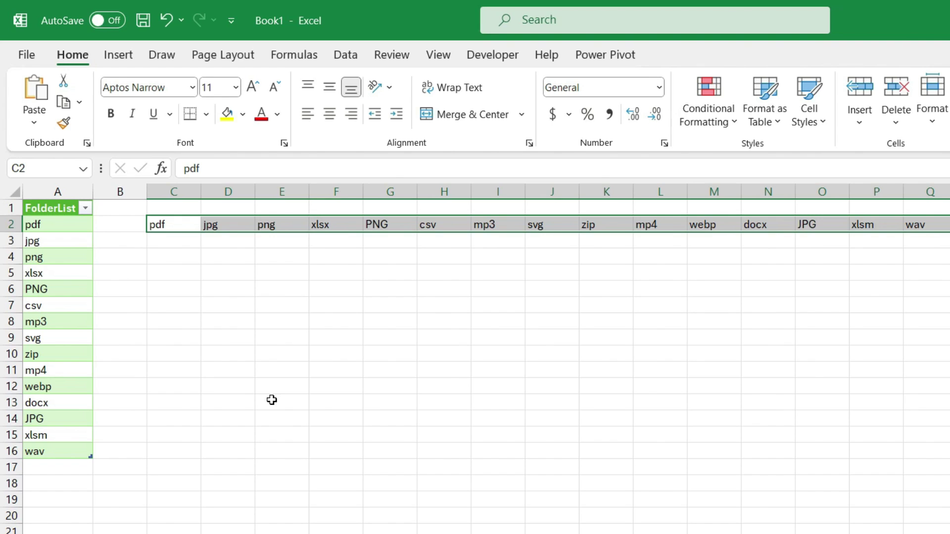
Paste the Organise Files path into cell C5 on the listfolder sheet.
left_click(173, 272)
right_click(173, 272)
left_click(213, 281)
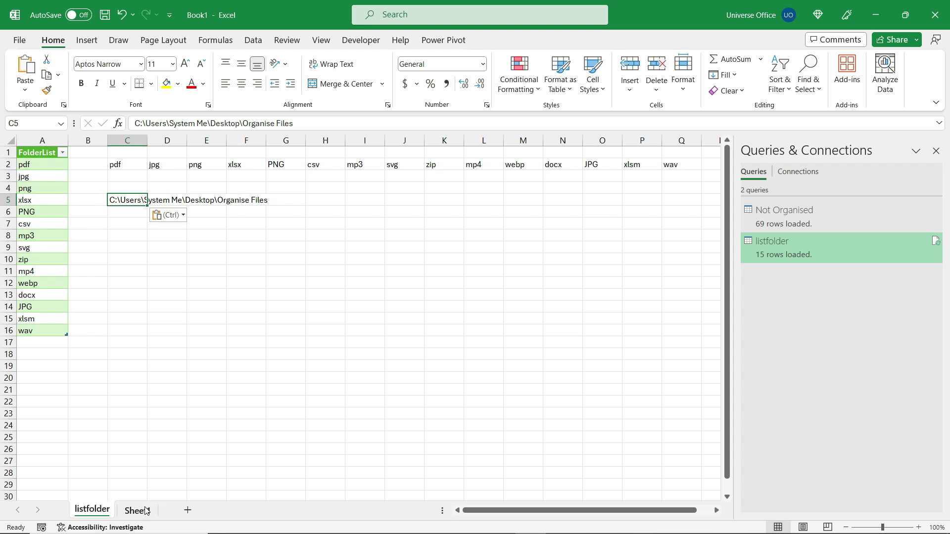
On Sheet1, select the Extension column and enter '.' in Find and Replace's Find what box.
left_click(137, 511)
scroll(310, 283, "down", 1)
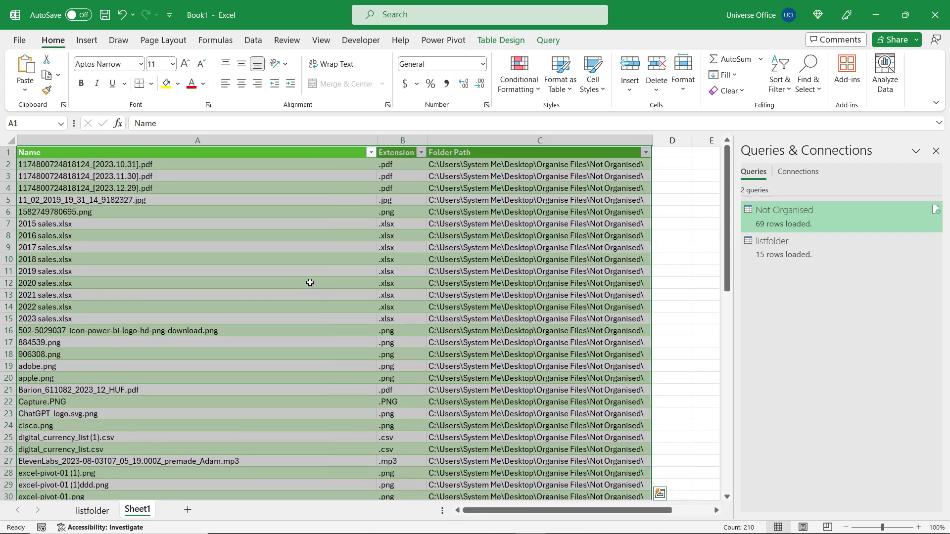
left_click(342, 140)
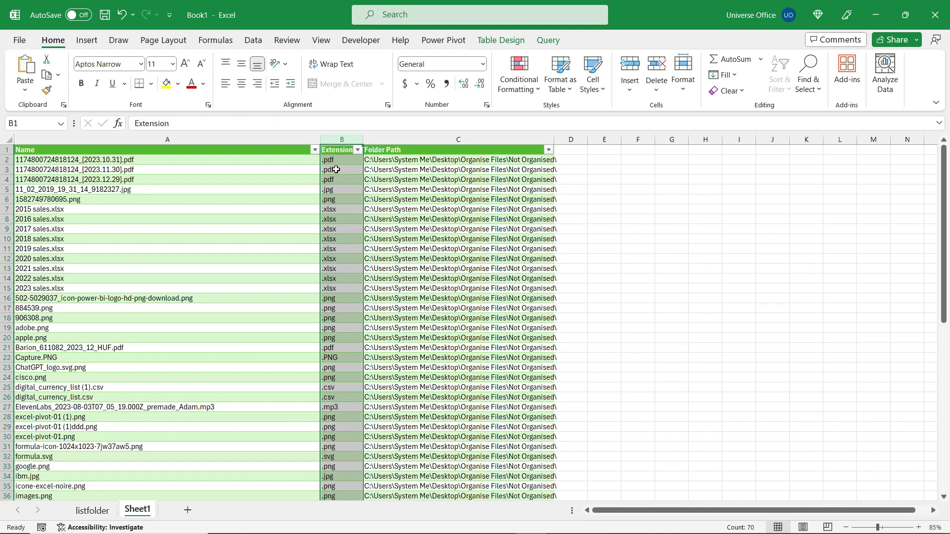
left_click(347, 138)
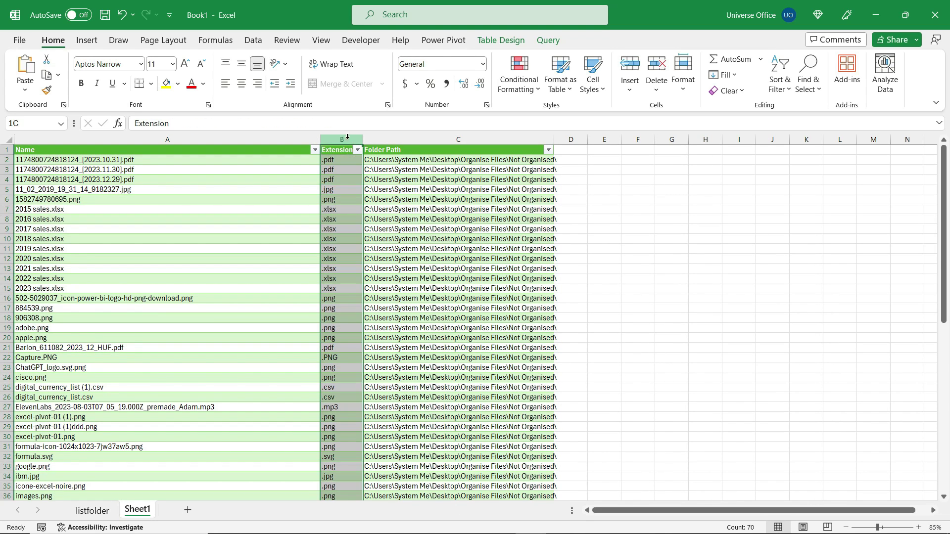
key("ctrl+f")
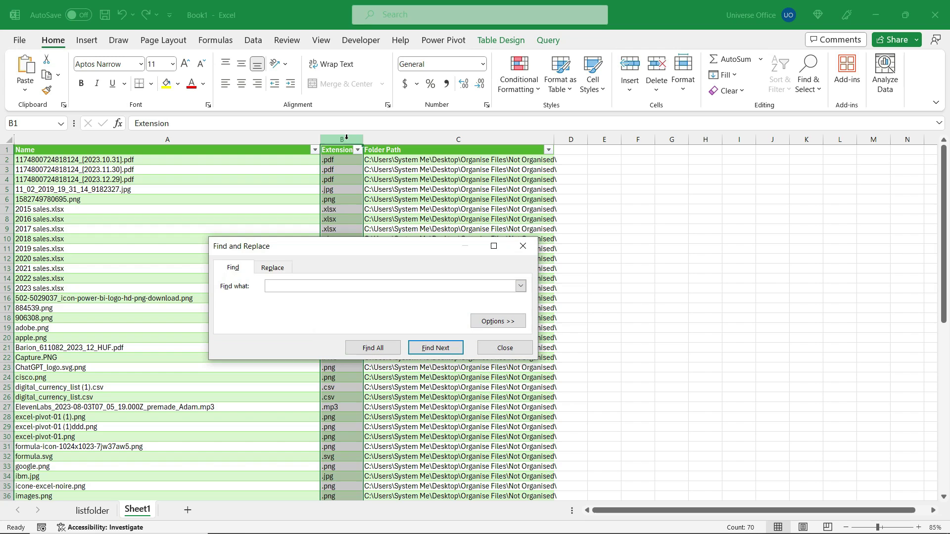
left_click(277, 267)
type(".")
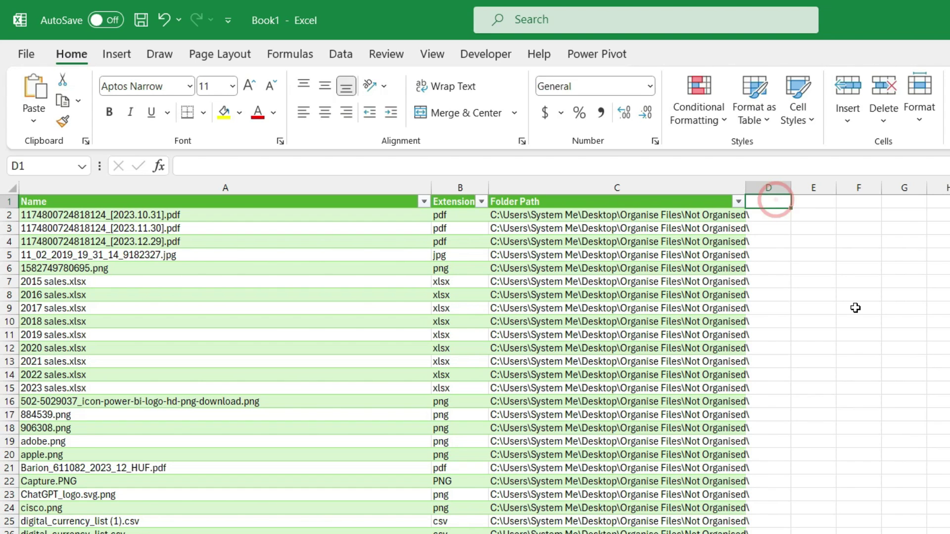
Add the New Folder Path header in D1 and autofit column D.
type("New Folder Path")
key("Return")
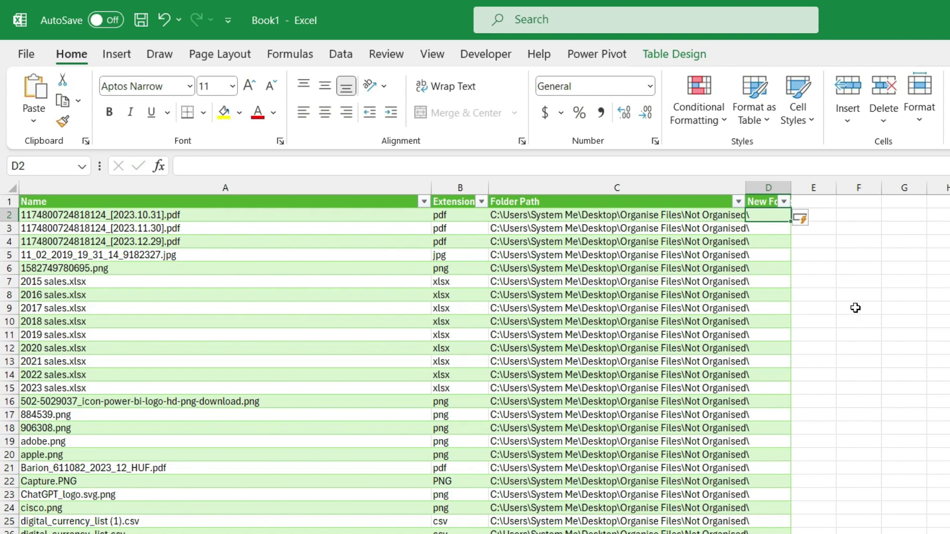
key("alt+h")
key("o")
key("i")
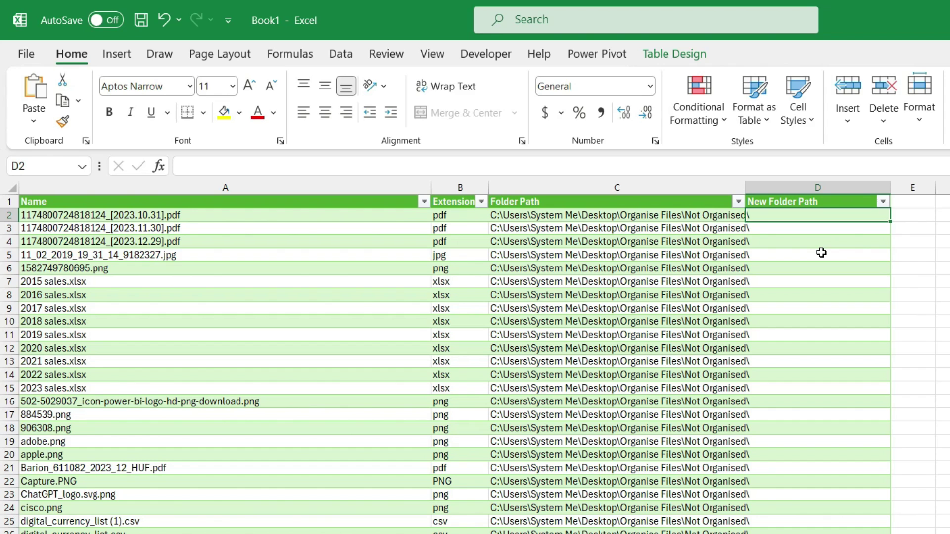
Fill column D with a formula joining listfolder's C5 path, the row's Extension and a backslash.
type("=")
key("ctrl+Page_Down")
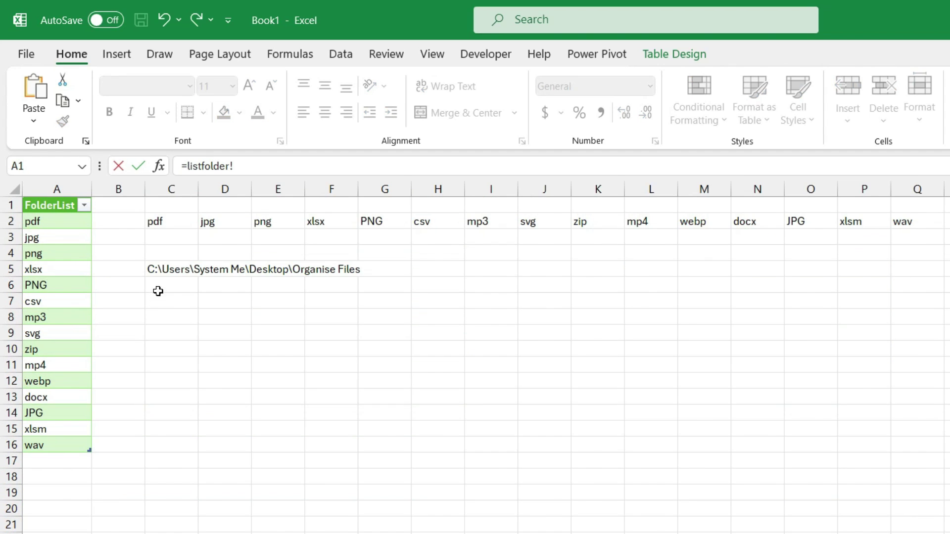
left_click(166, 270)
type("&\"\\\"&")
key("ctrl+Page_Up")
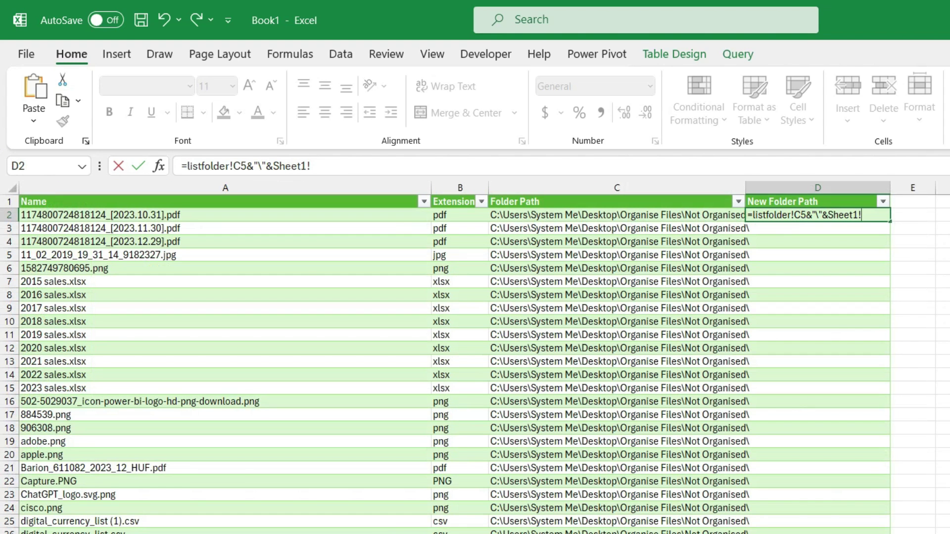
left_click(469, 216)
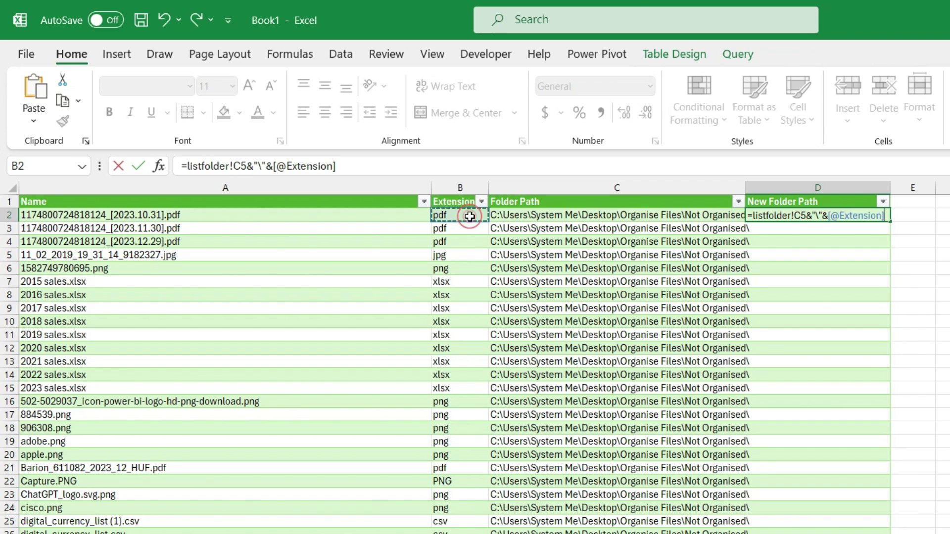
left_click(400, 173)
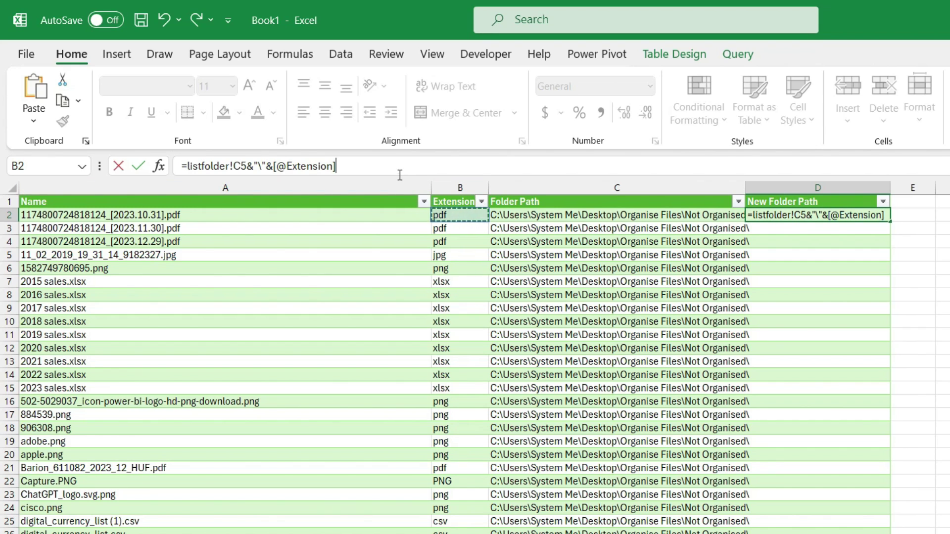
type("&")
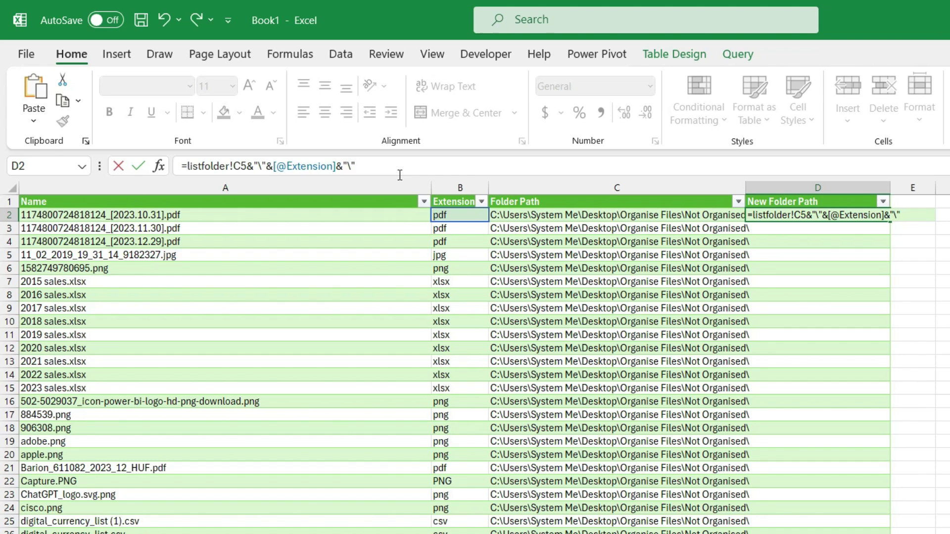
type("\"\\\"")
key("ctrl+Return")
Make the C5 reference absolute as listfolder!$C$5 and refill the column.
scroll(398, 178, "up", 3, "ctrl")
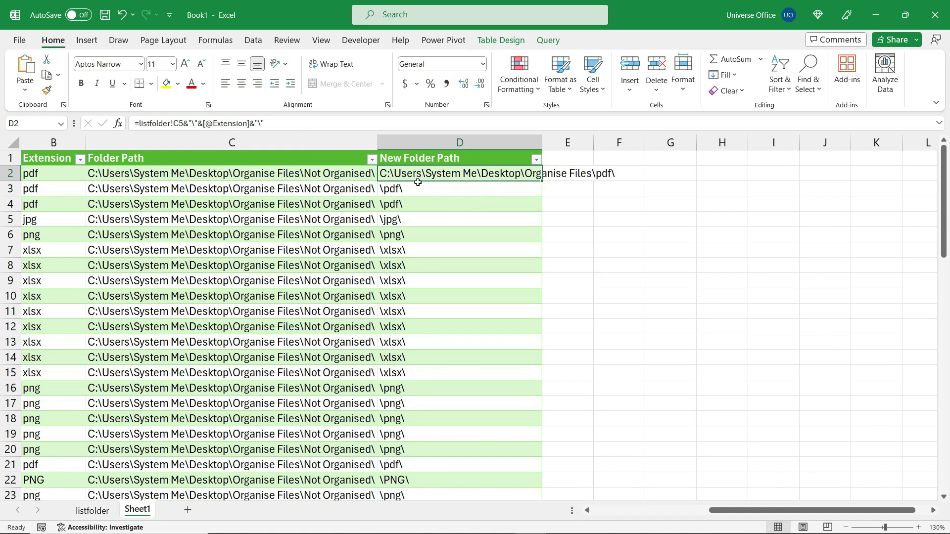
double_click(417, 176)
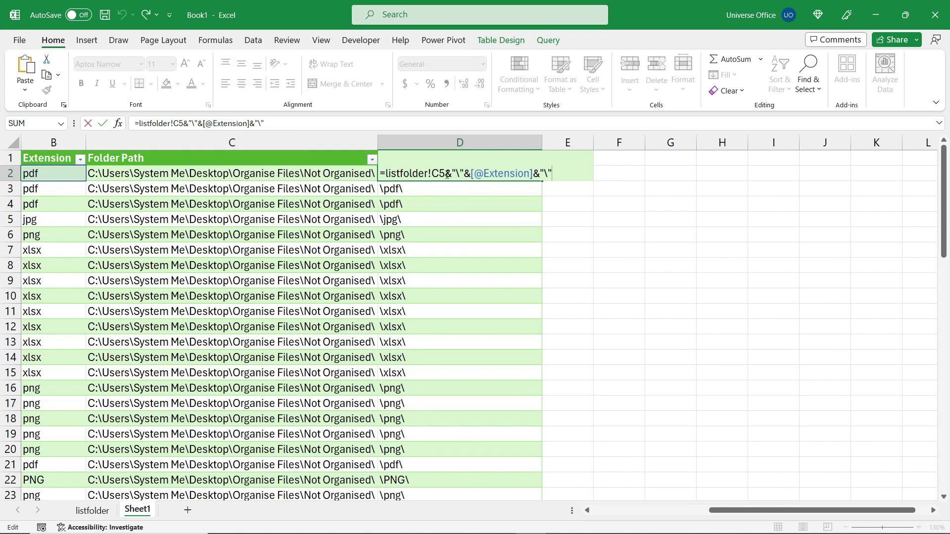
double_click(439, 174)
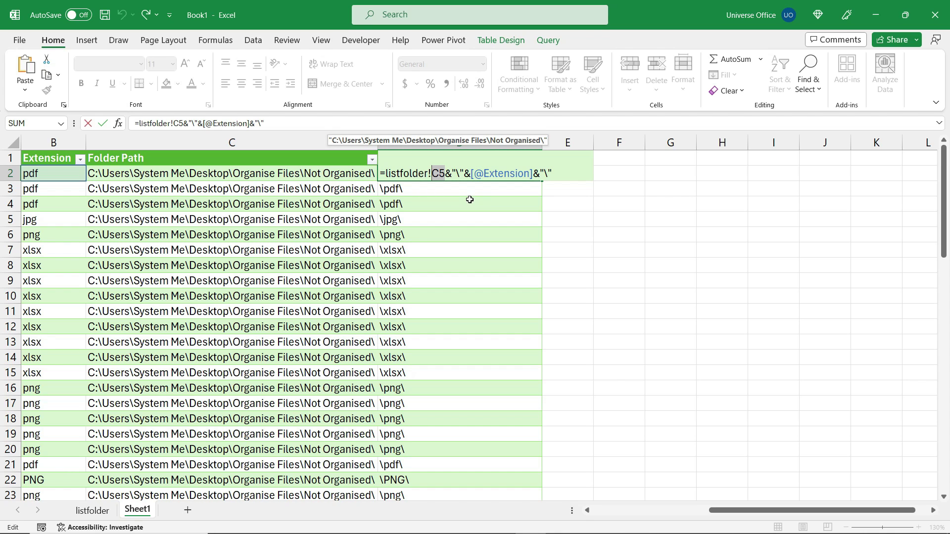
key("F4")
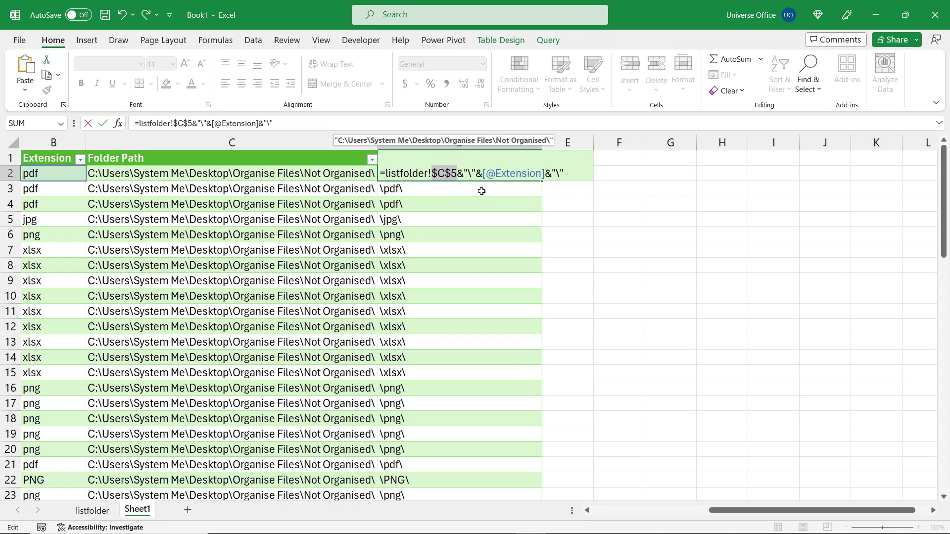
key("Return")
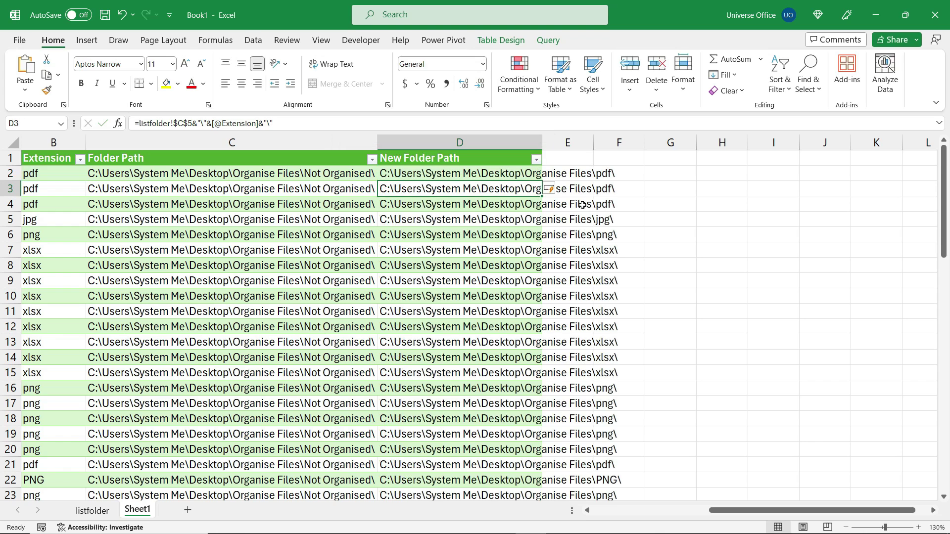
scroll(330, 300, "left", 2)
scroll(330, 299, "down", 1, "ctrl")
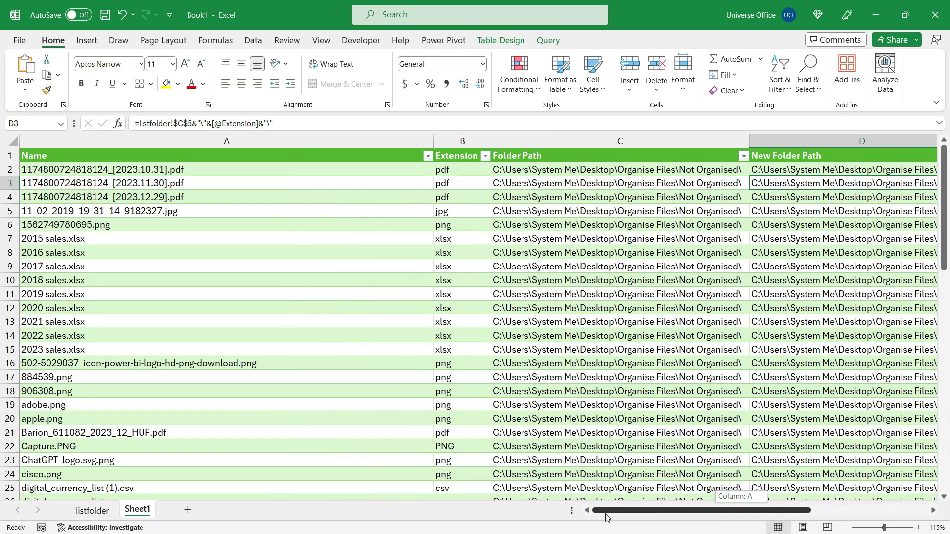
Add SourceFile and DestFile headers in E1 and F1.
left_click(317, 173)
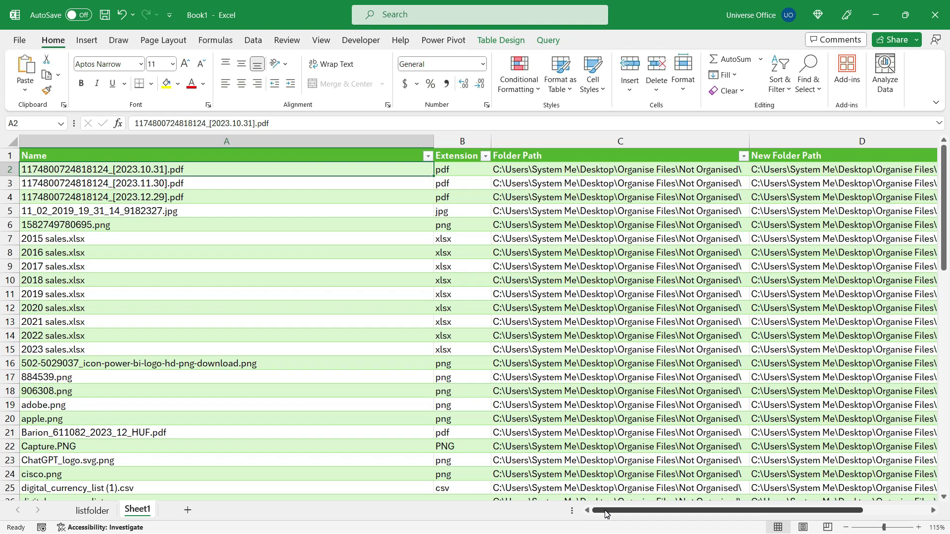
left_click_drag(605, 511, 756, 512)
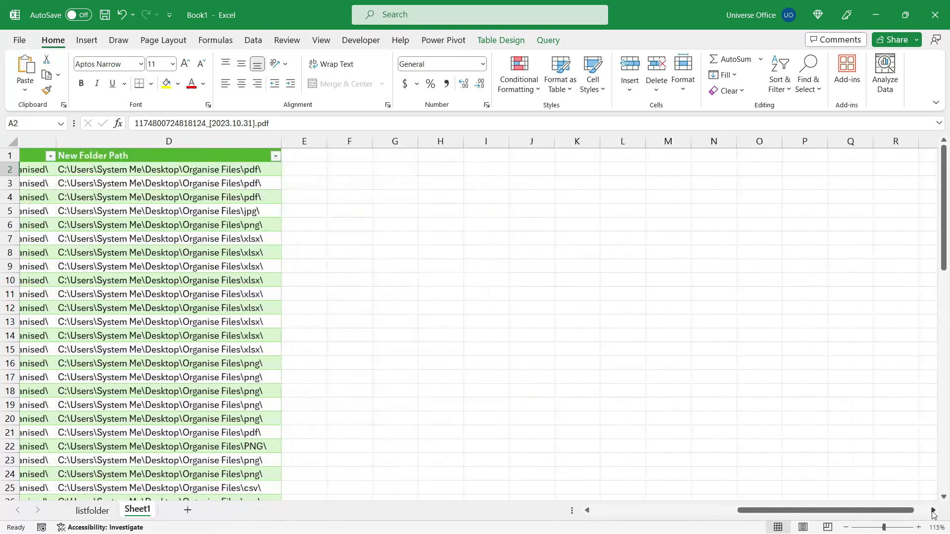
left_click(269, 157)
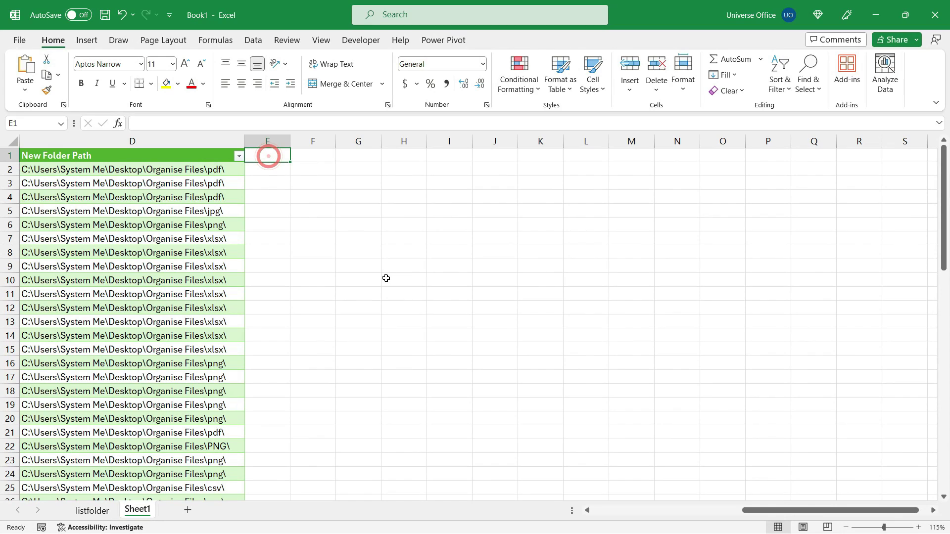
type("Source")
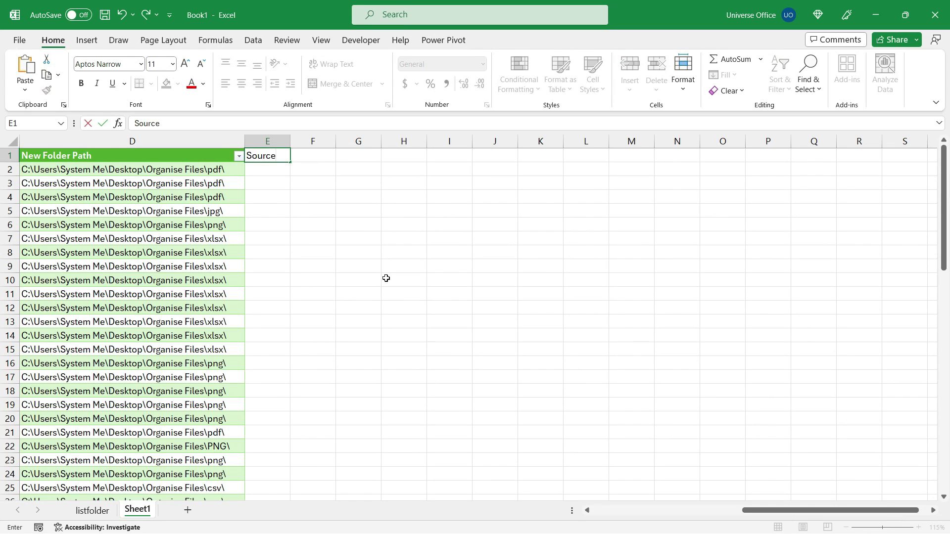
key("Tab")
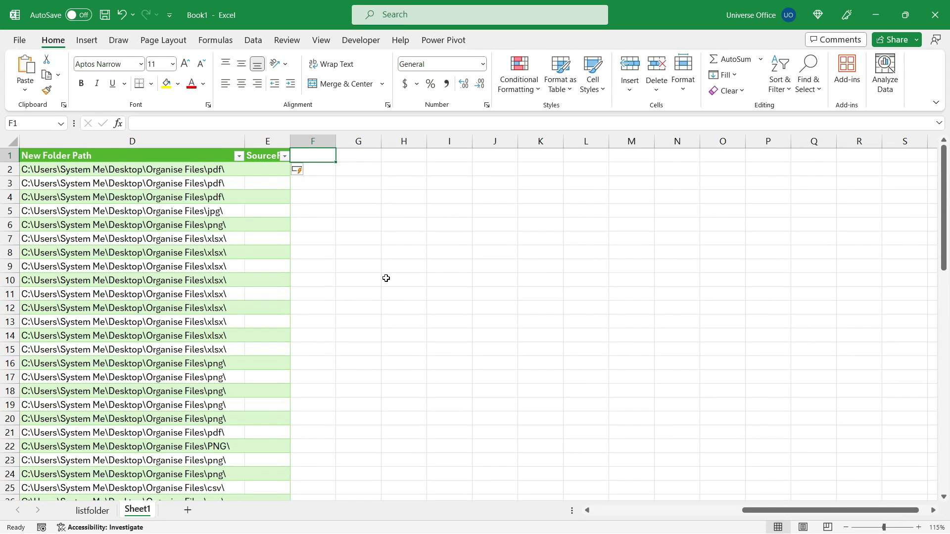
type("DestFile")
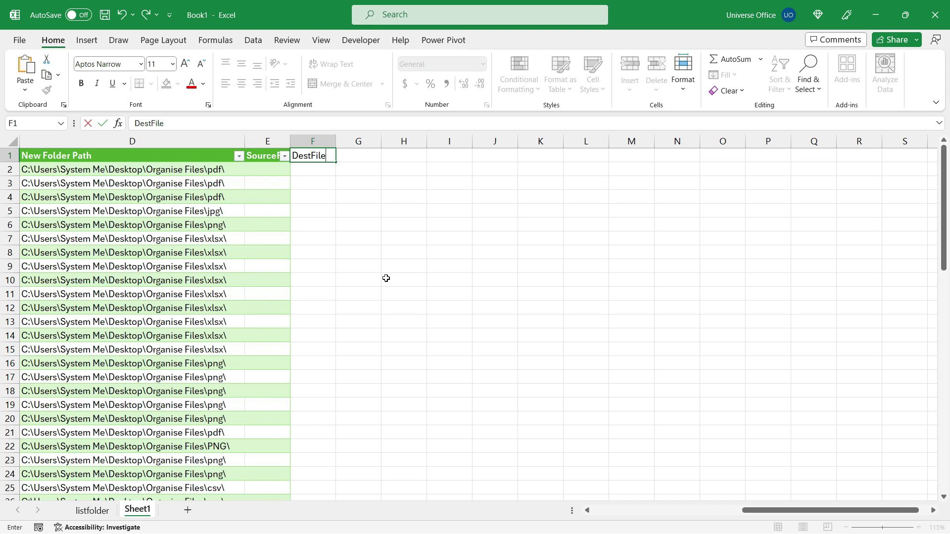
key("Return")
key("Left")
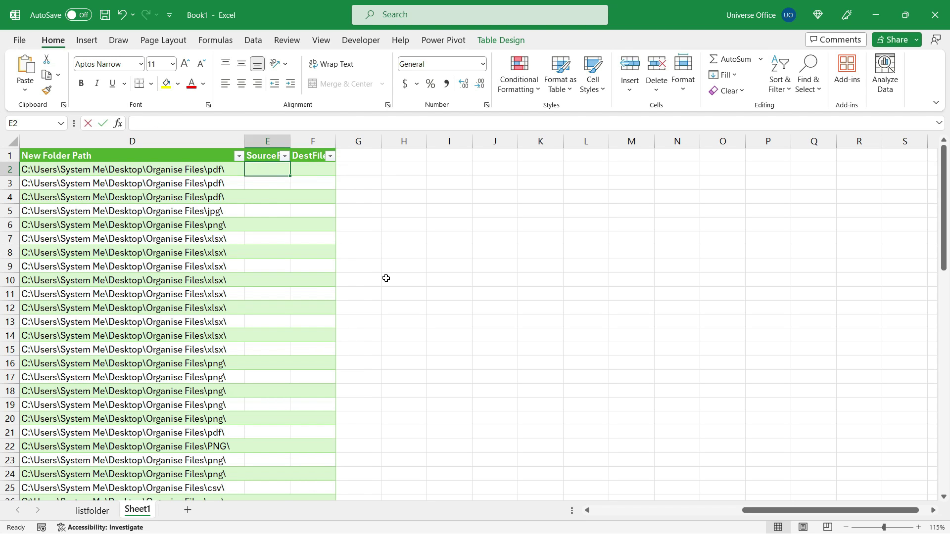
type("=")
key("Left")
key("Left")
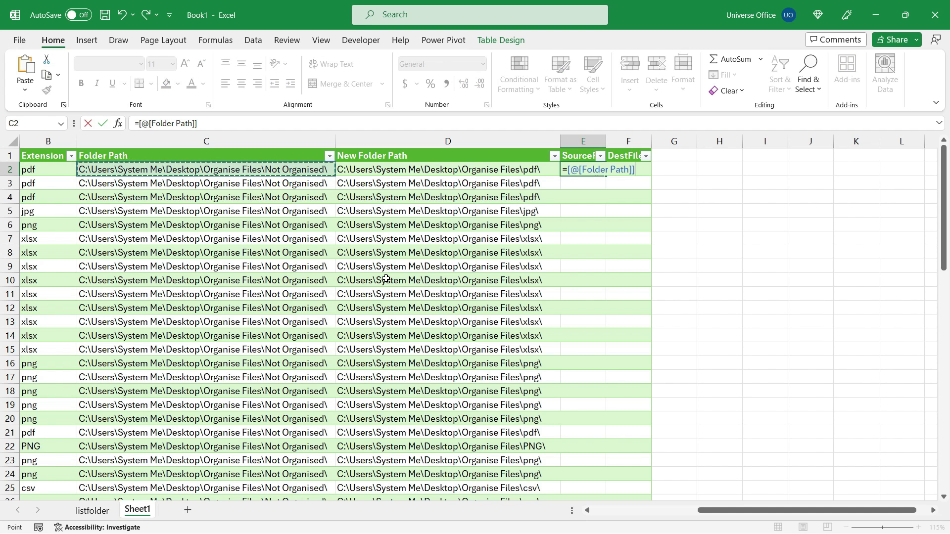
type("&")
key("Left")
key("Left")
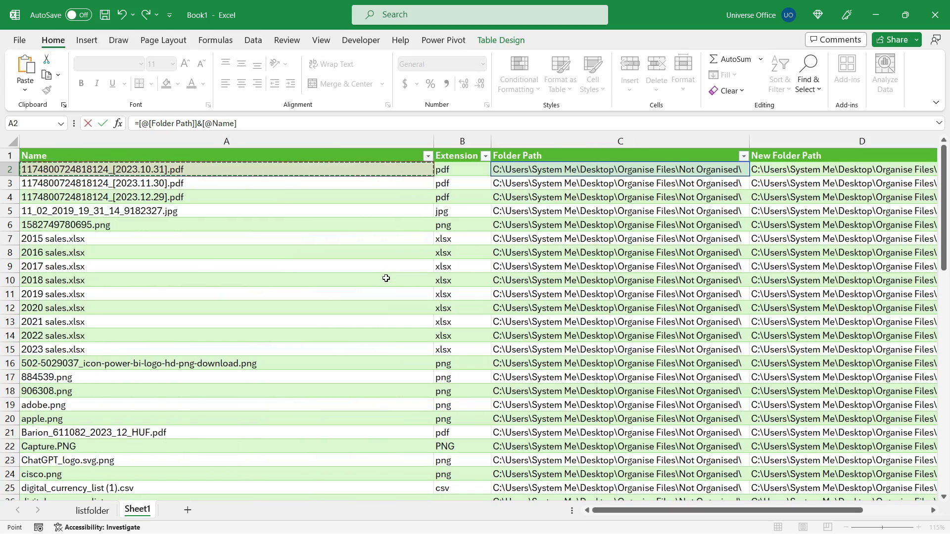
key("Return")
double_click(649, 141)
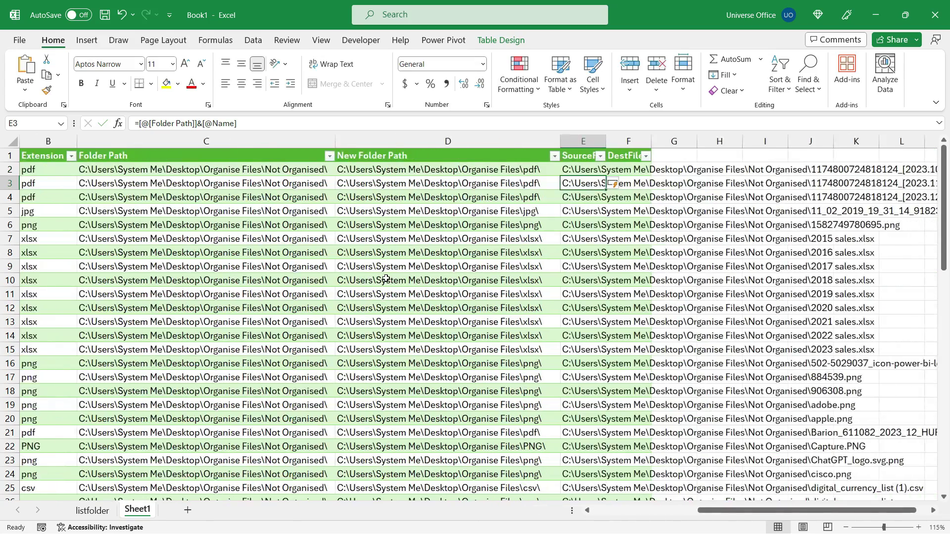
scroll(685, 204, "right", 3)
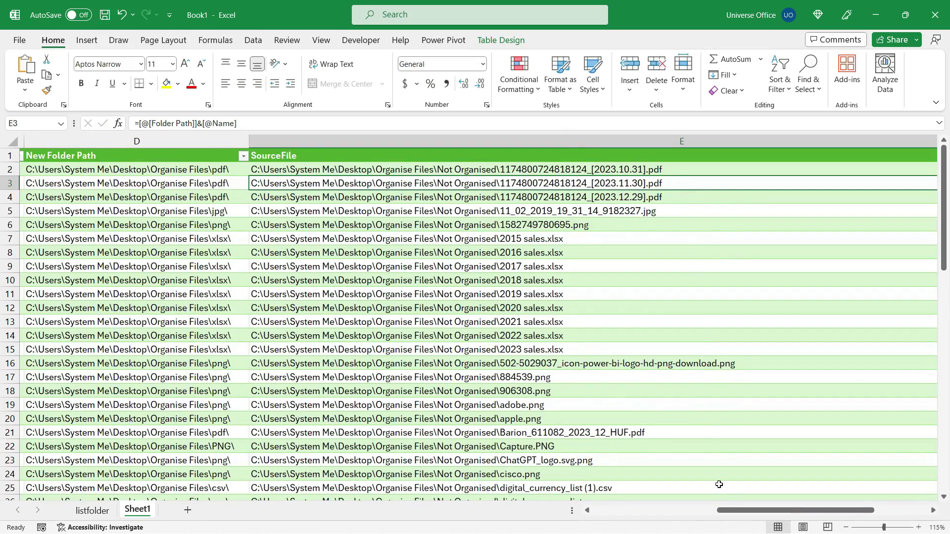
left_click_drag(736, 510, 740, 514)
scroll(685, 335, "down", 2)
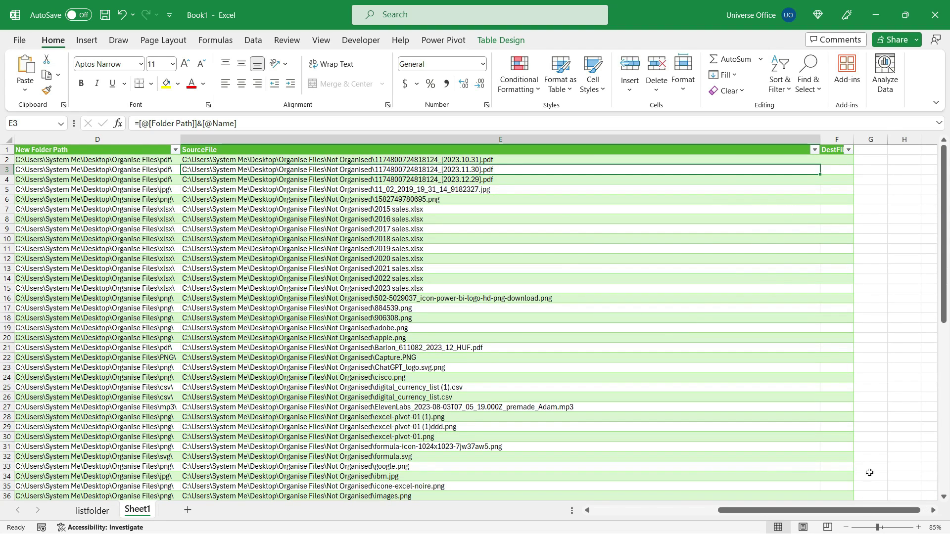
left_click(934, 512)
left_click(934, 512)
left_click(512, 161)
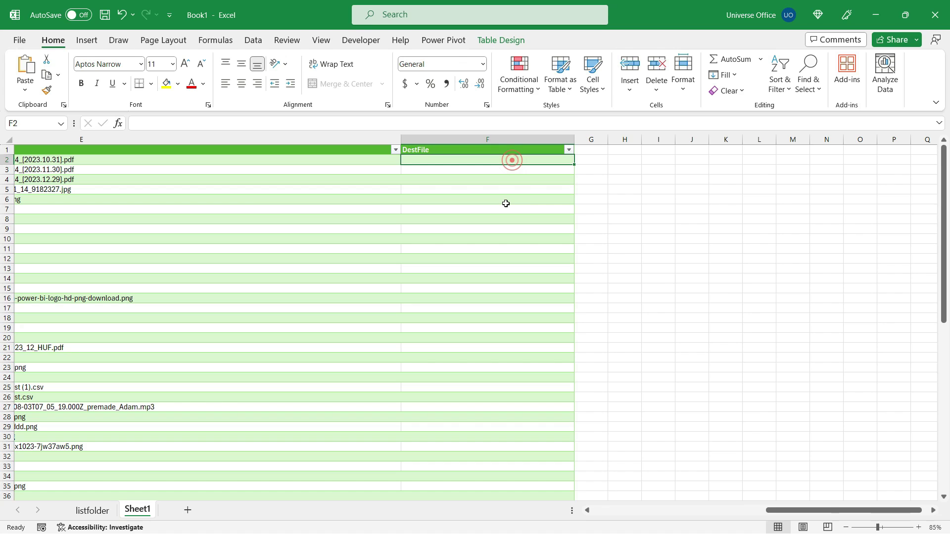
scroll(505, 204, "up", 2)
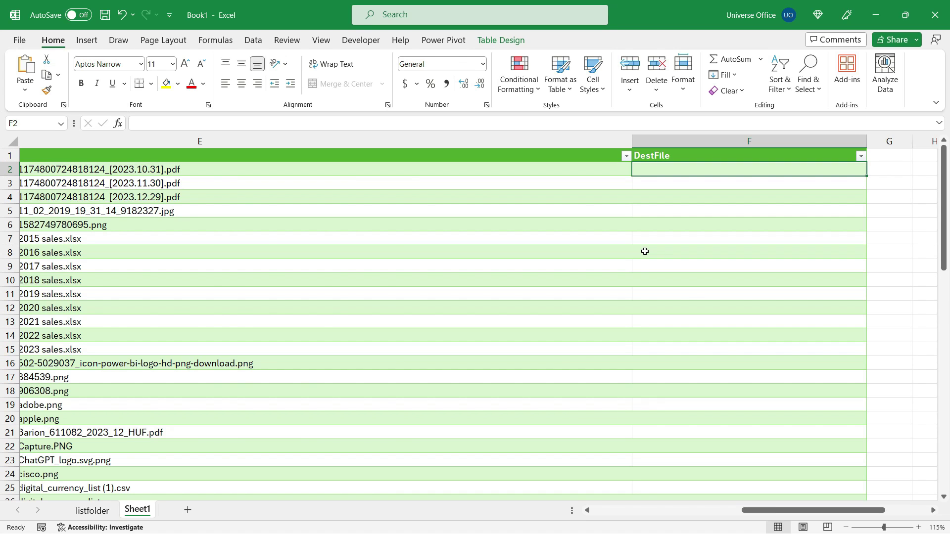
type("=")
key("Left")
key("Left")
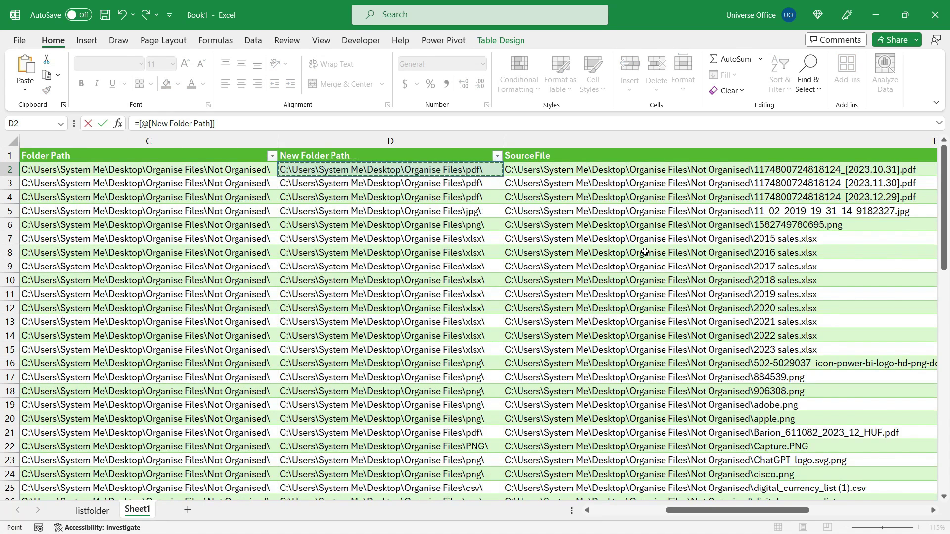
type("&")
key("ctrl+Left")
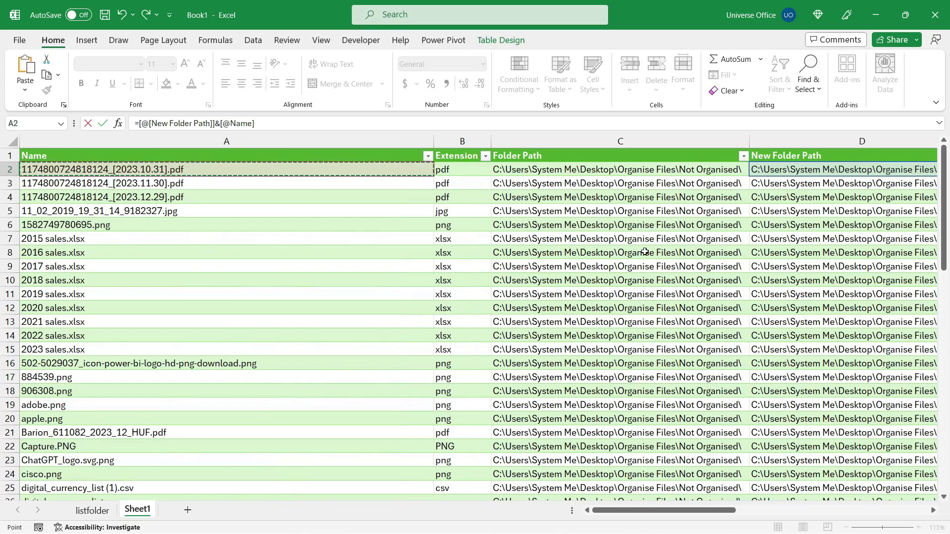
key("Return")
Drag the SourceFile column onto column F, which drops the SourceFile and DestFile columns.
scroll(644, 251, "down", 3)
left_click(564, 189)
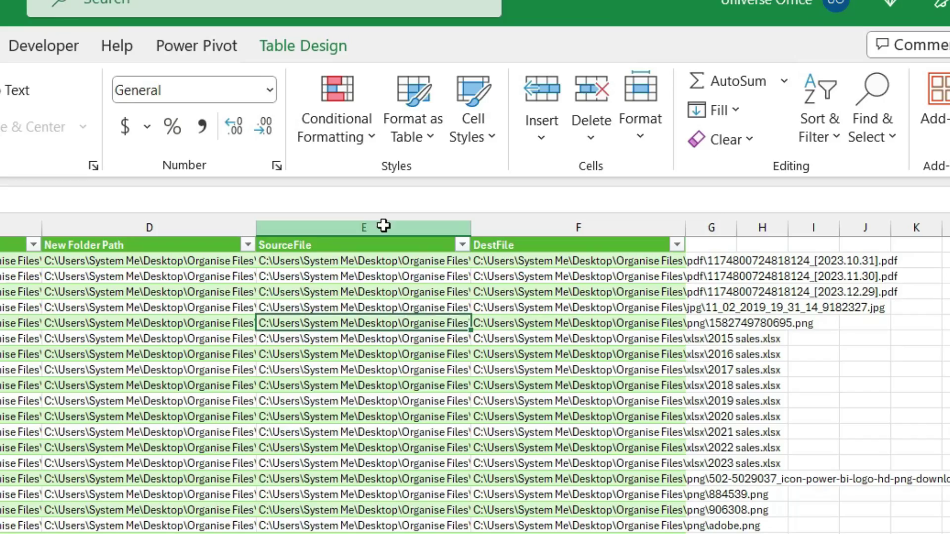
left_click(544, 135)
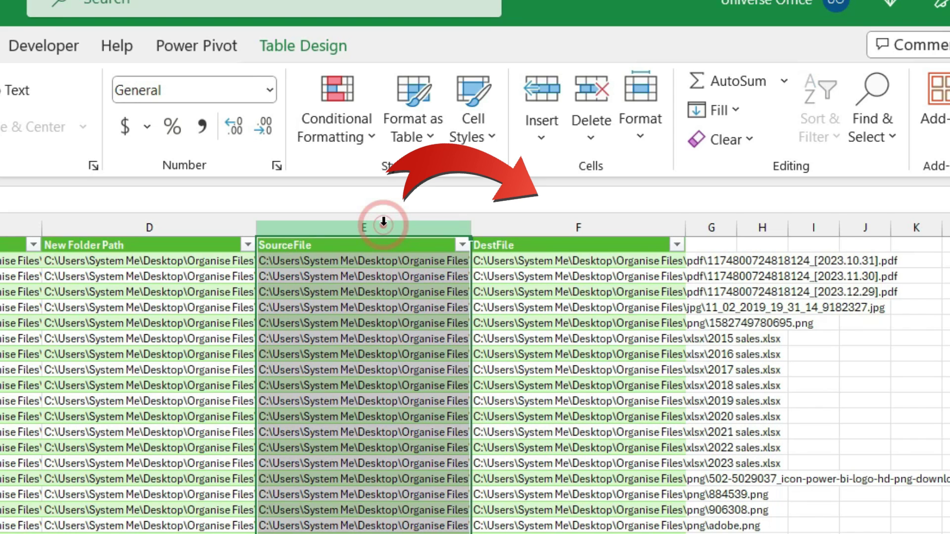
left_click_drag(383, 216, 572, 220)
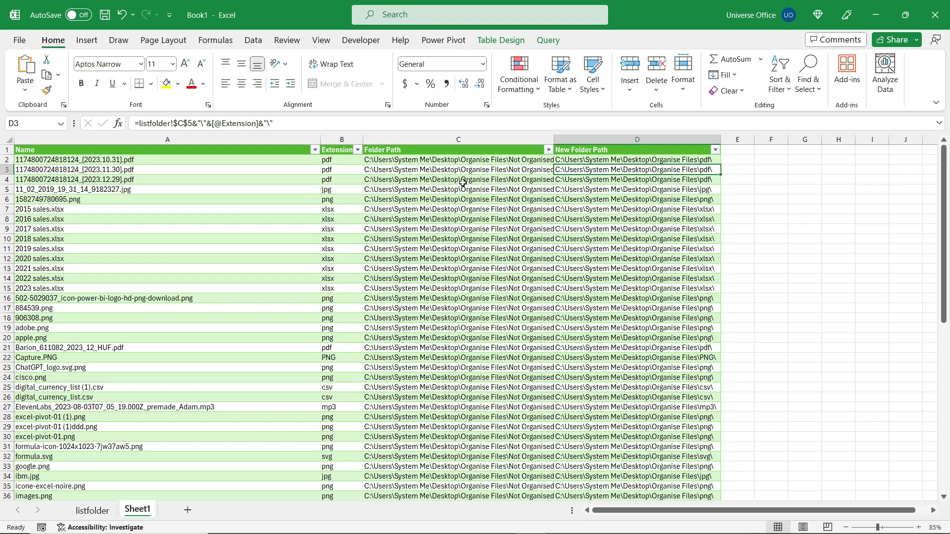
Insert Module1 into Book1's VBA project and type Sub organise ().
key("alt+F11")
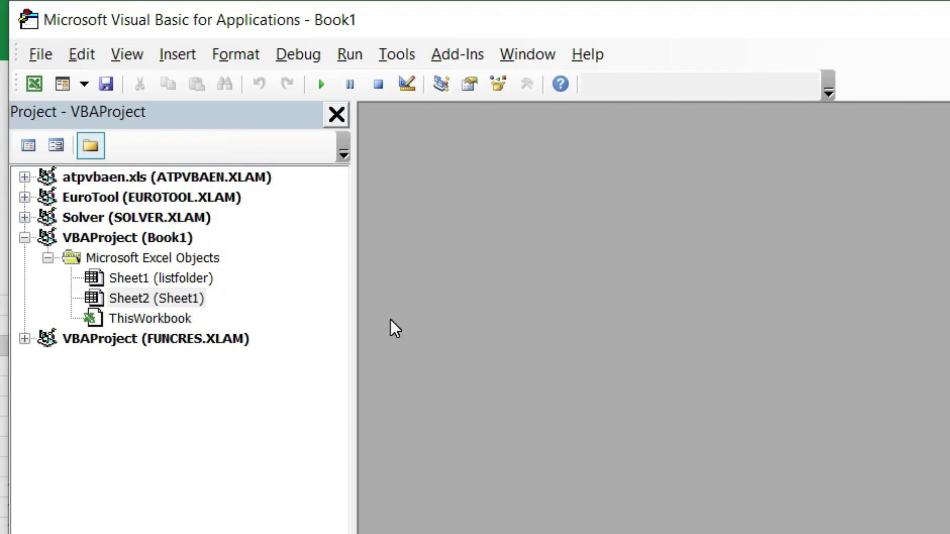
left_click(87, 26)
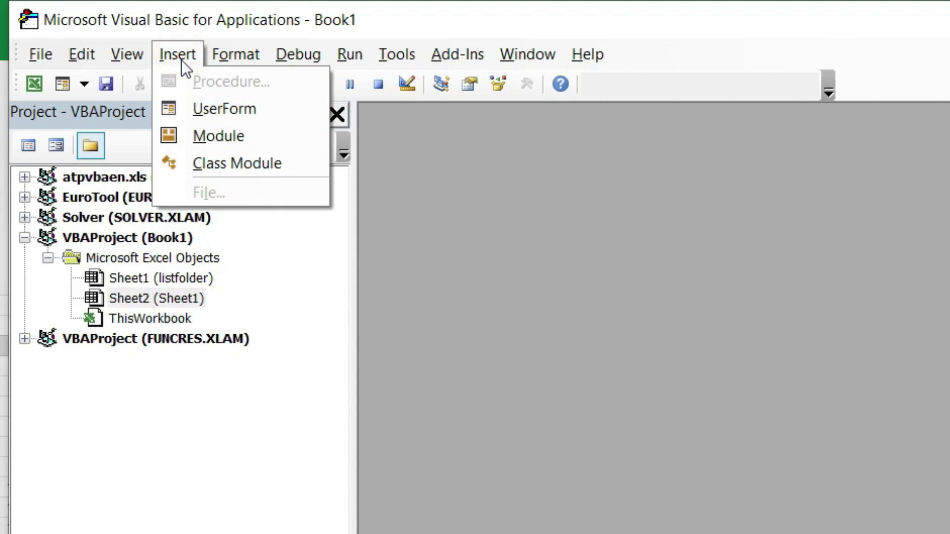
left_click(208, 135)
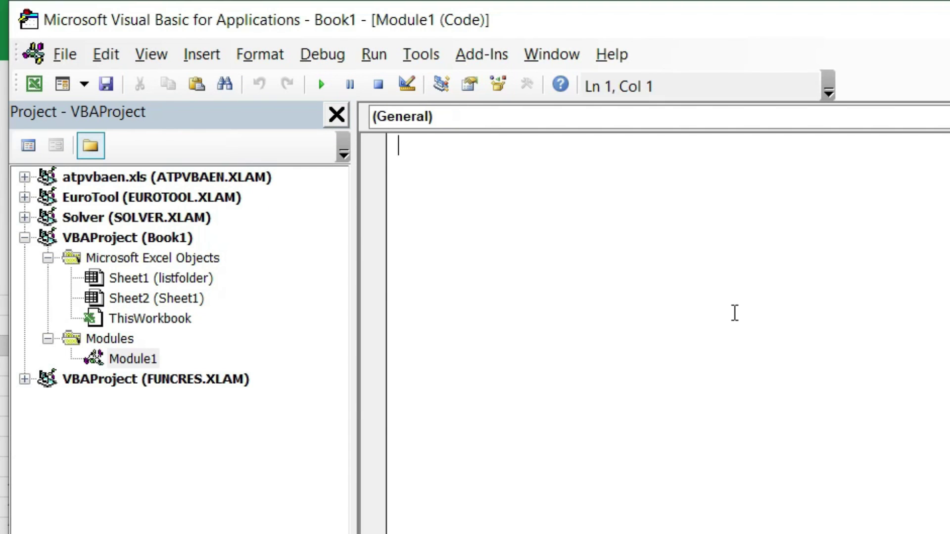
type("Sub")
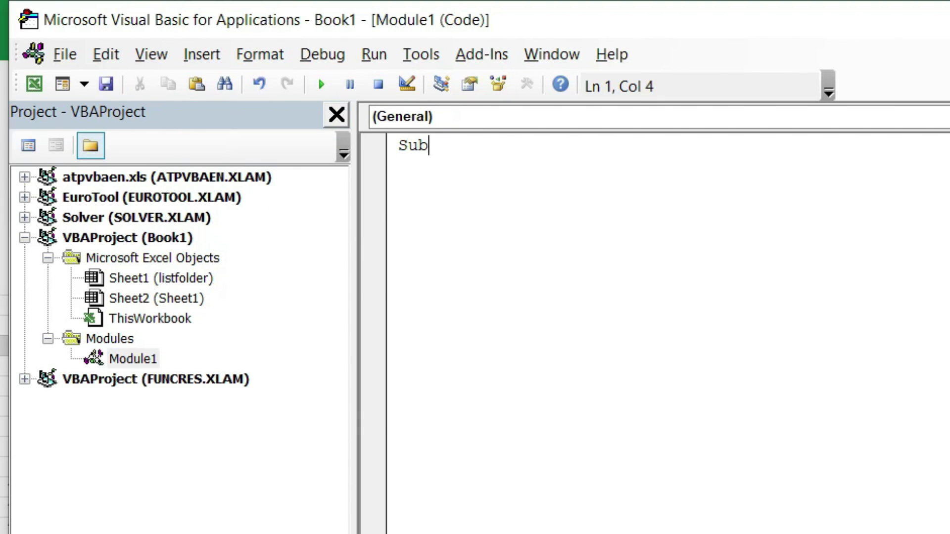
type(" organise ()")
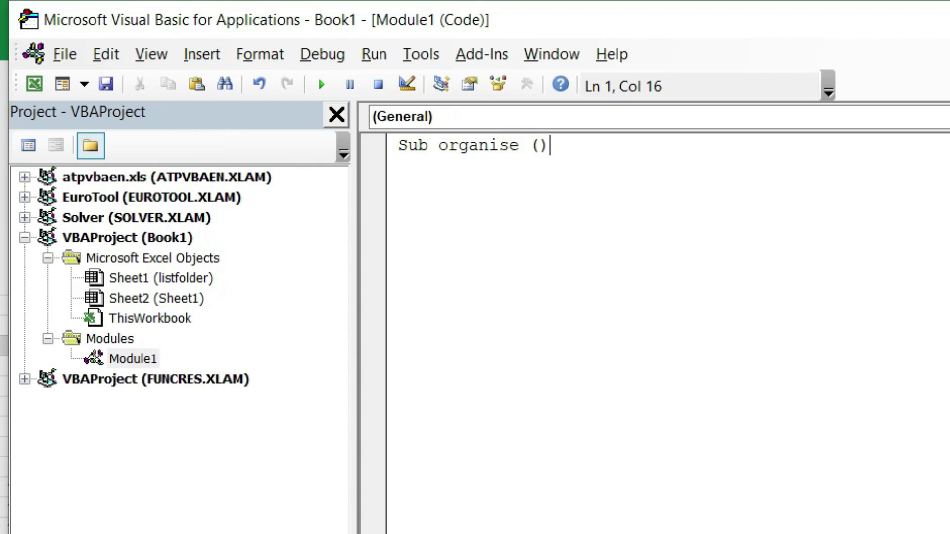
Complete the empty organise Sub and add the Microsoft Scripting Runtime reference.
key("Return")
key("Return")
key("Return")
key("Return")
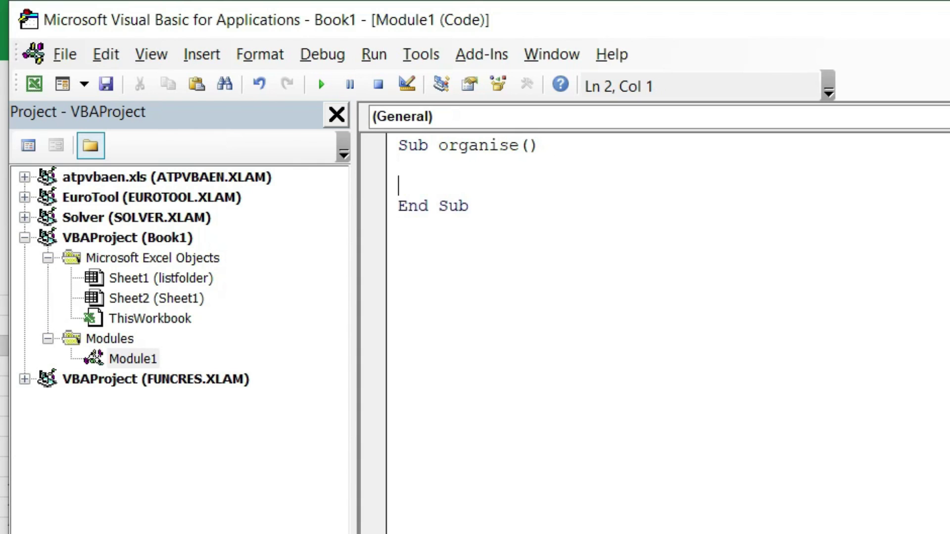
key("Up")
key("Up")
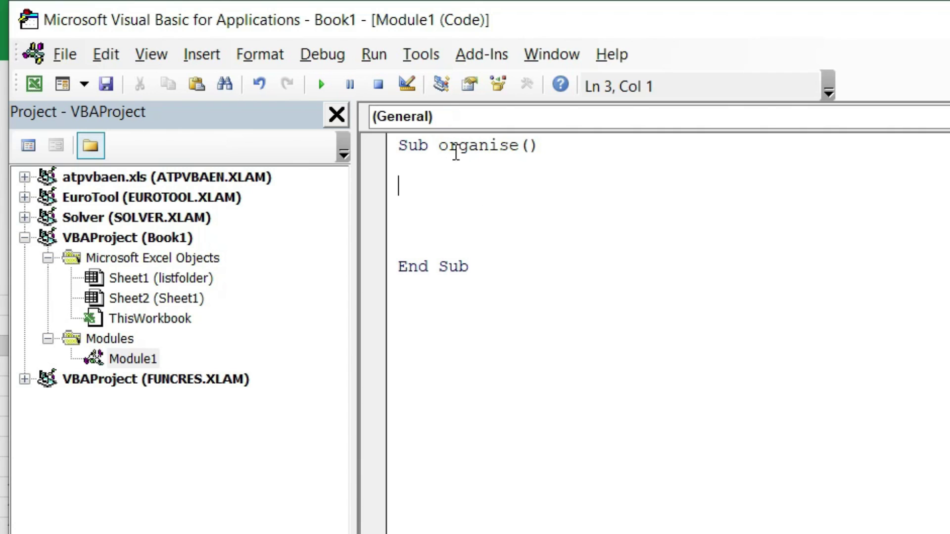
left_click(422, 55)
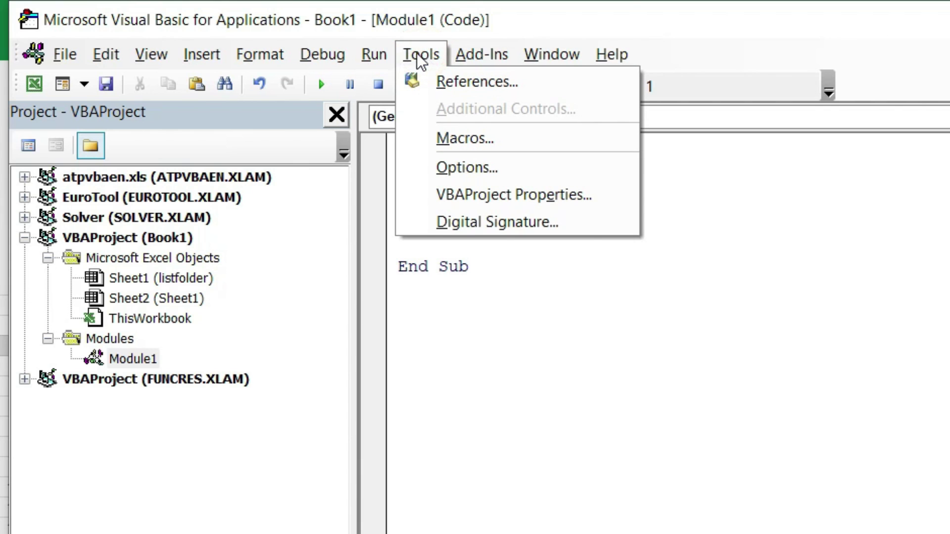
left_click(445, 82)
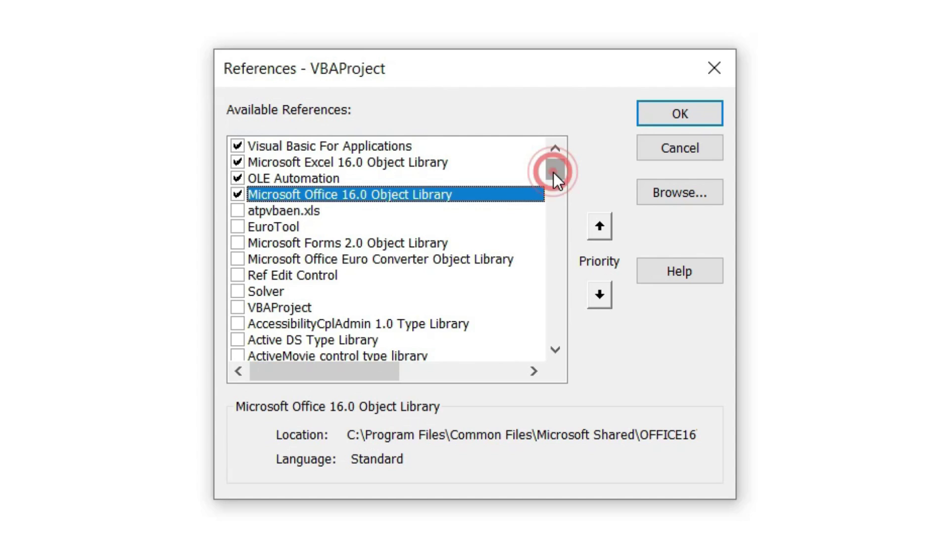
left_click_drag(553, 172, 554, 247)
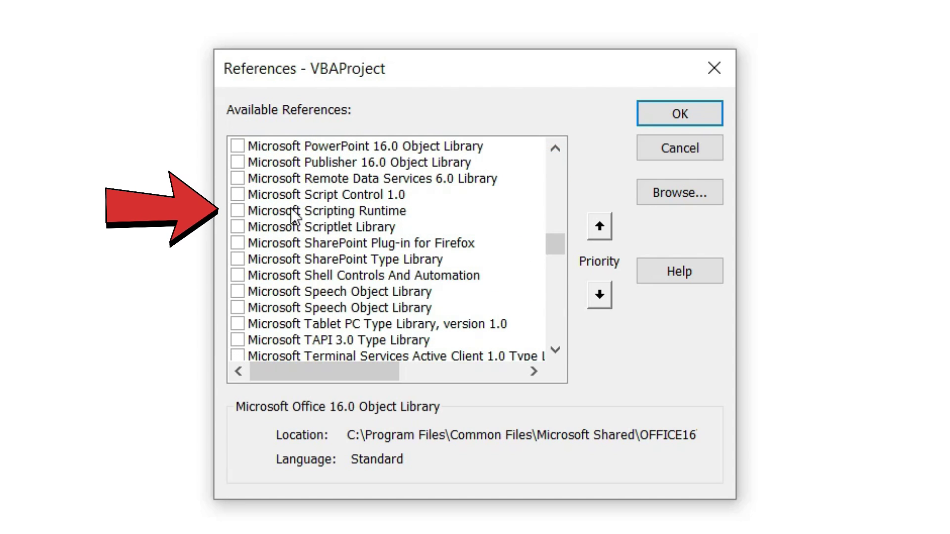
left_click(238, 211)
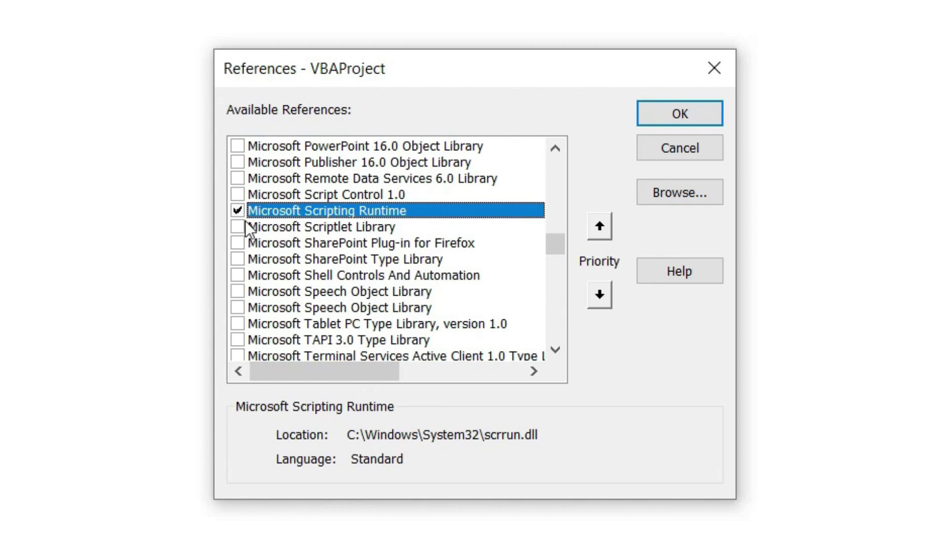
left_click(670, 114)
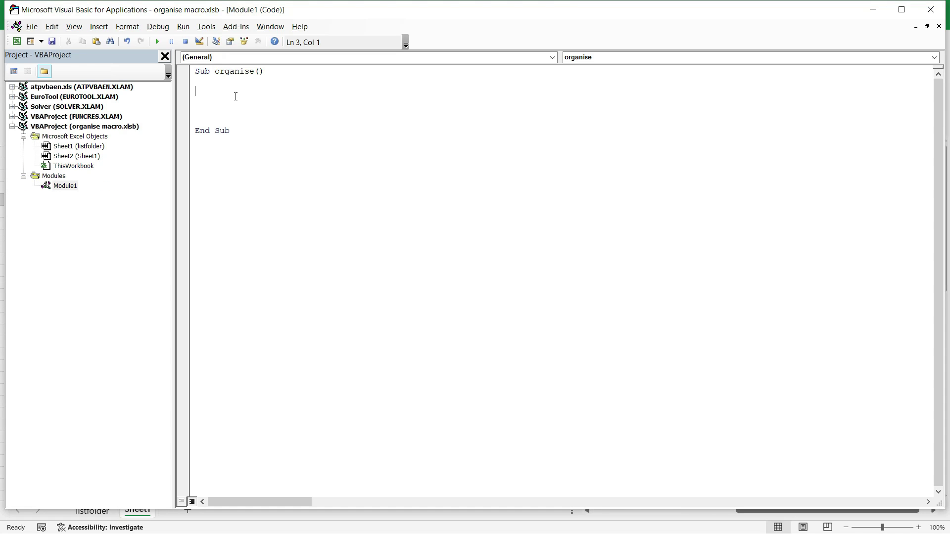
Paste the prepared FileSystemObject code and review its source, destination and count = 2 lines.
type("Dim FSO As Object     Set FSO = CreateObject(\"Scripting.FileSystemObject\")      Dim source As String     Dim destination As String     Dim count As Long      count = 2      Do Until Sheets(\"Sheet1\").Cells(count, 5).Value = \"\"         source = Sheets(\"Sheet1\").Cells(count, 5).Text         destination = Sheets(\"Sheet1\").Cells(count, 6).Text          If FSO.FileExists(source) Then             FSO.MoveFile source, destination         Else             MsgBox \"File not found: \" & source         End If          count = count + 1     Loop      MsgBox \"I am Done\"")
left_click(481, 101)
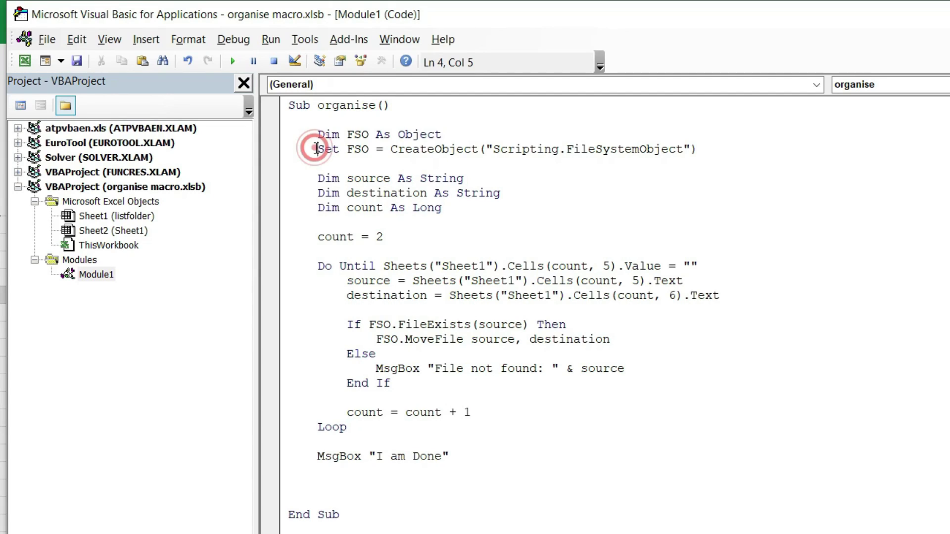
left_click_drag(319, 149, 728, 148)
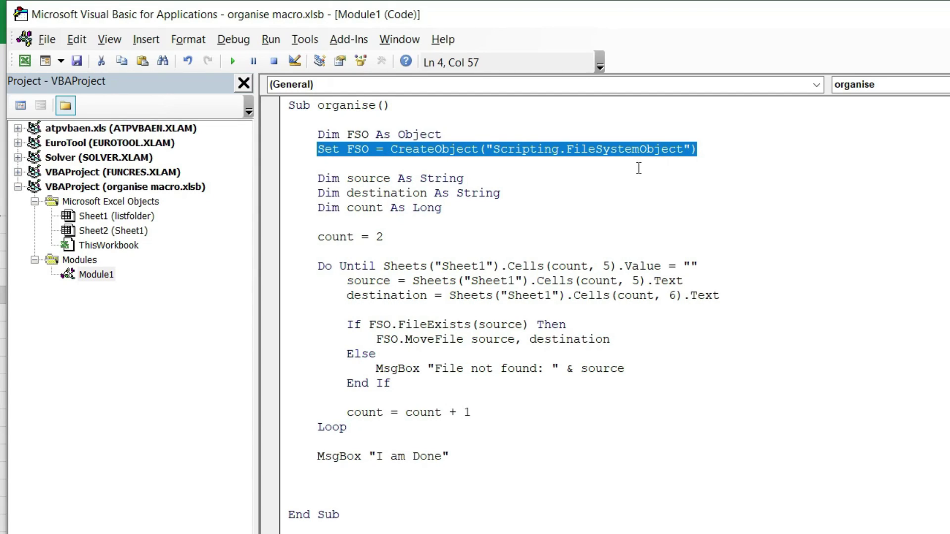
left_click_drag(450, 208, 290, 178)
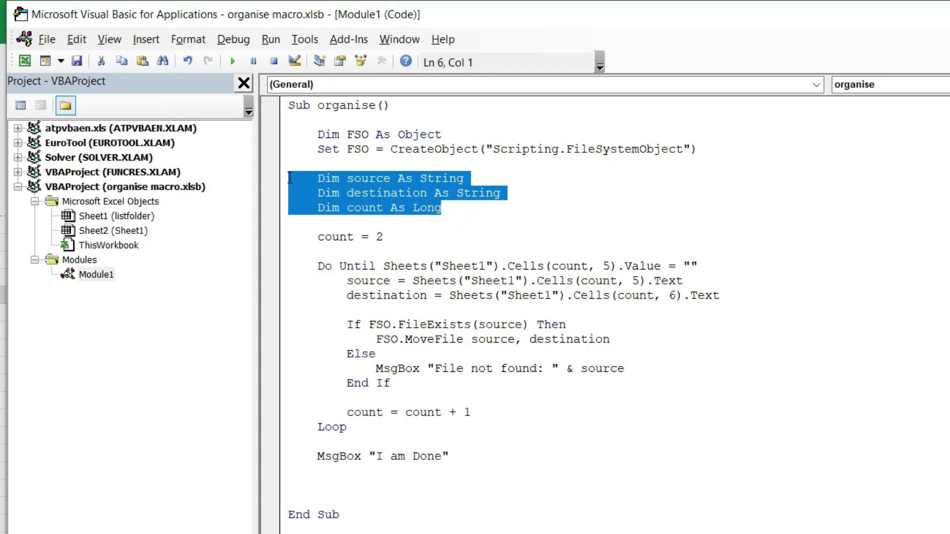
left_click(361, 178)
left_click(376, 193)
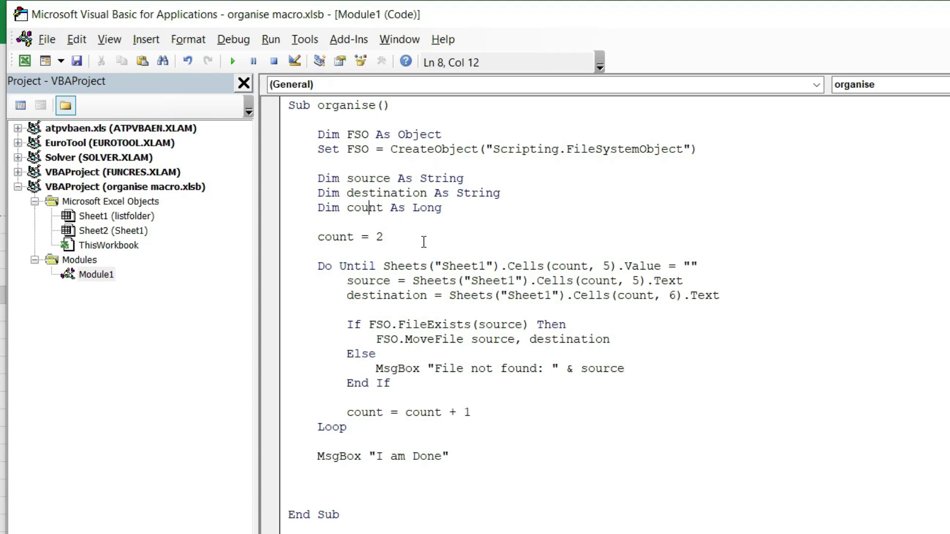
left_click(393, 238)
left_click_drag(318, 268, 362, 430)
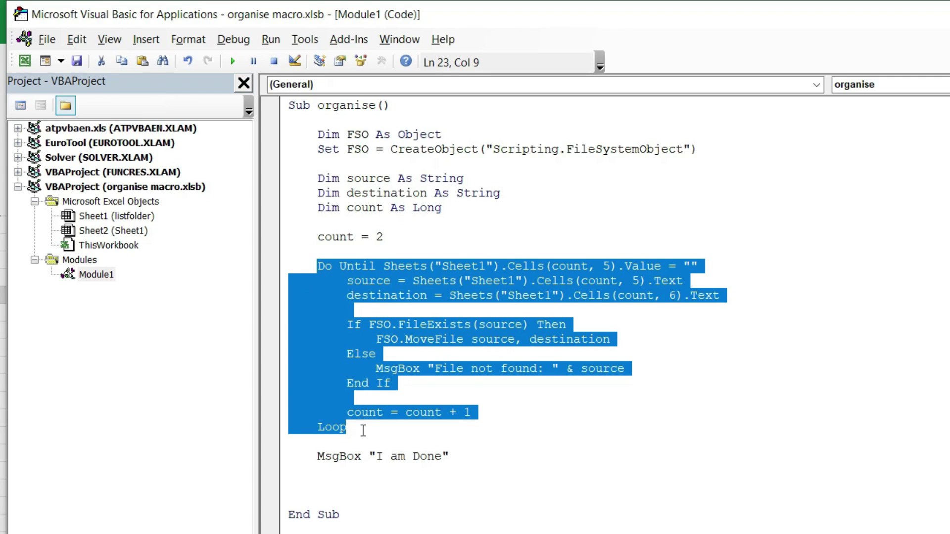
left_click(513, 295)
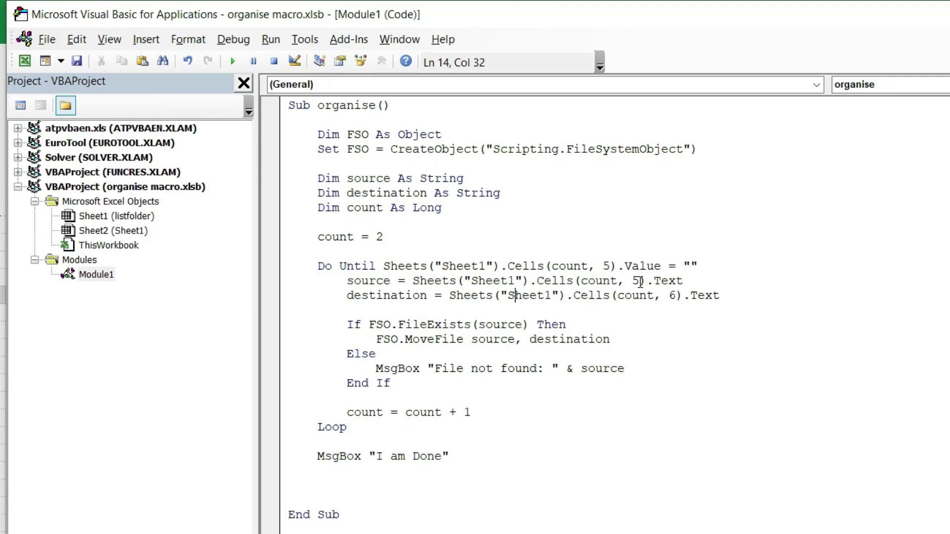
left_click(405, 295)
left_click(401, 386)
left_click_drag(400, 386, 310, 324)
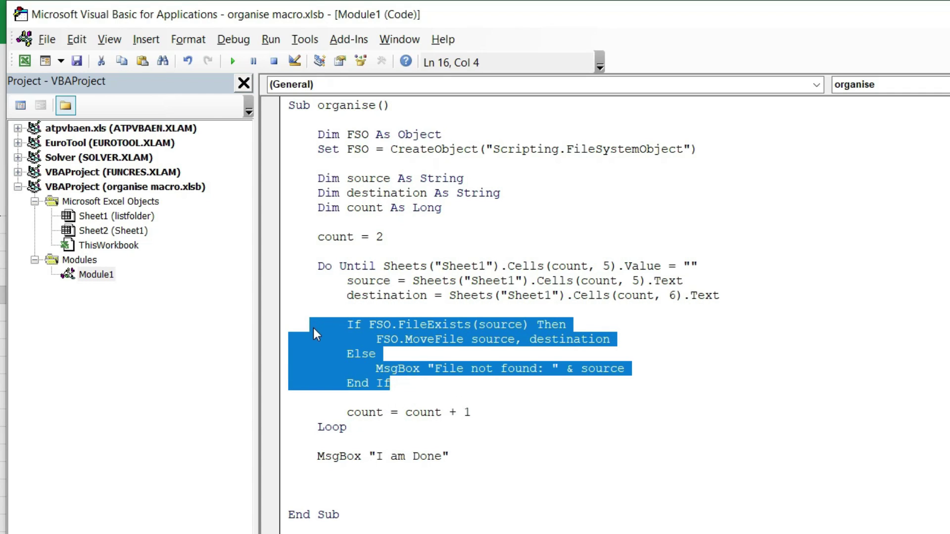
left_click(417, 339)
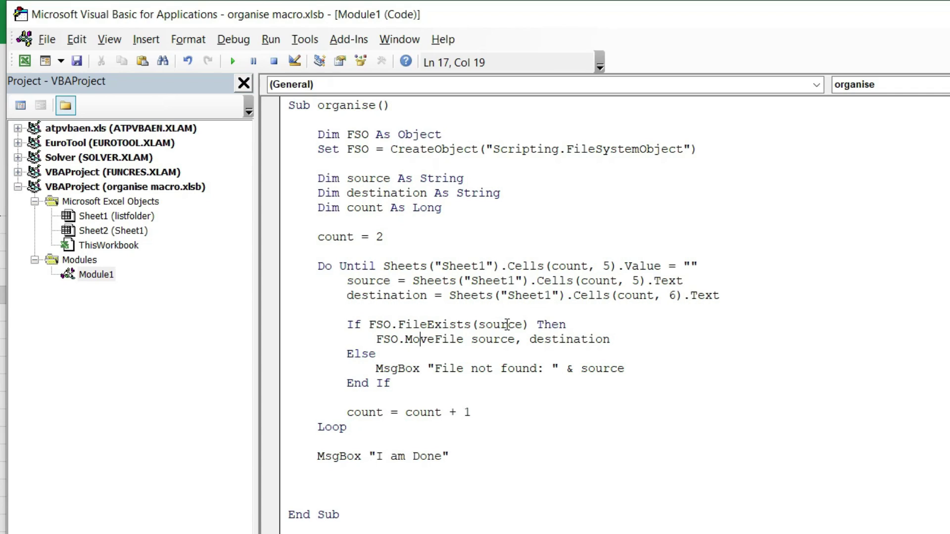
double_click(486, 339)
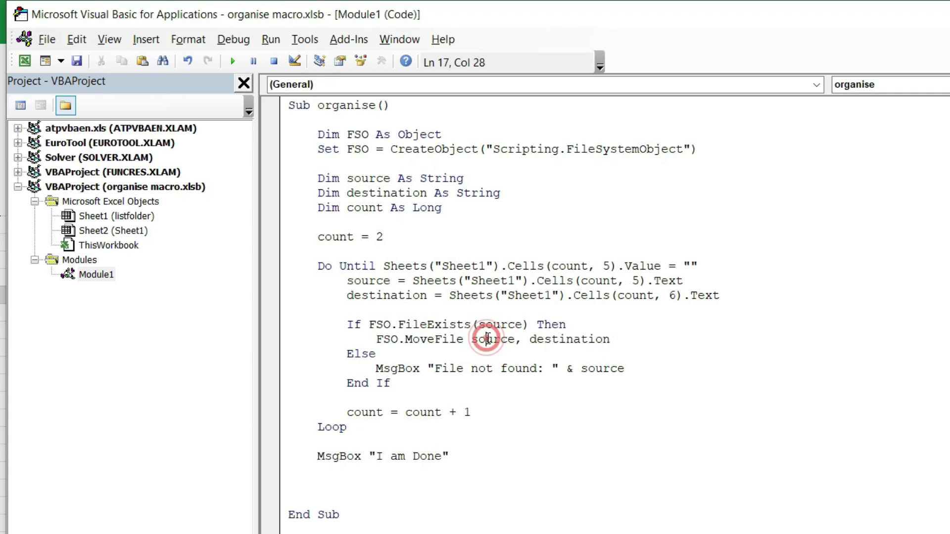
left_click(558, 339)
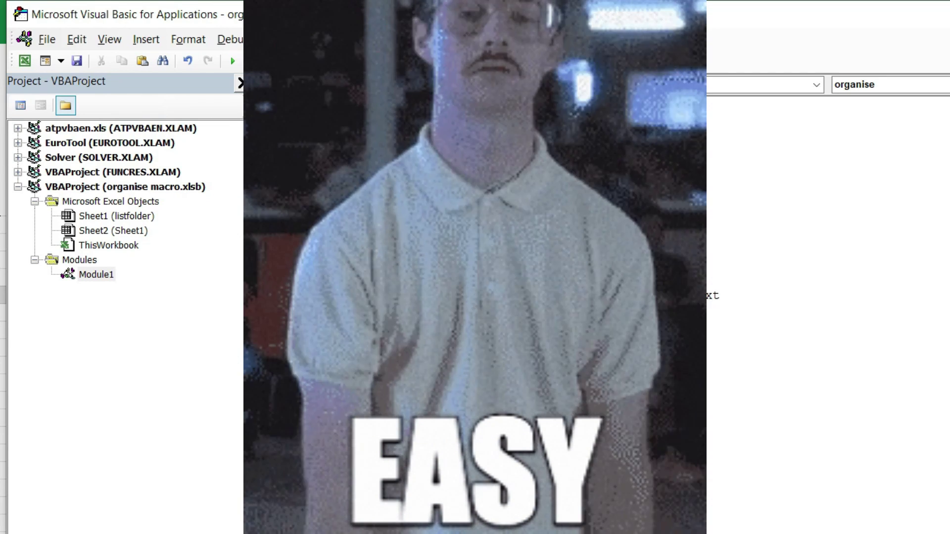
left_click_drag(484, 414, 340, 414)
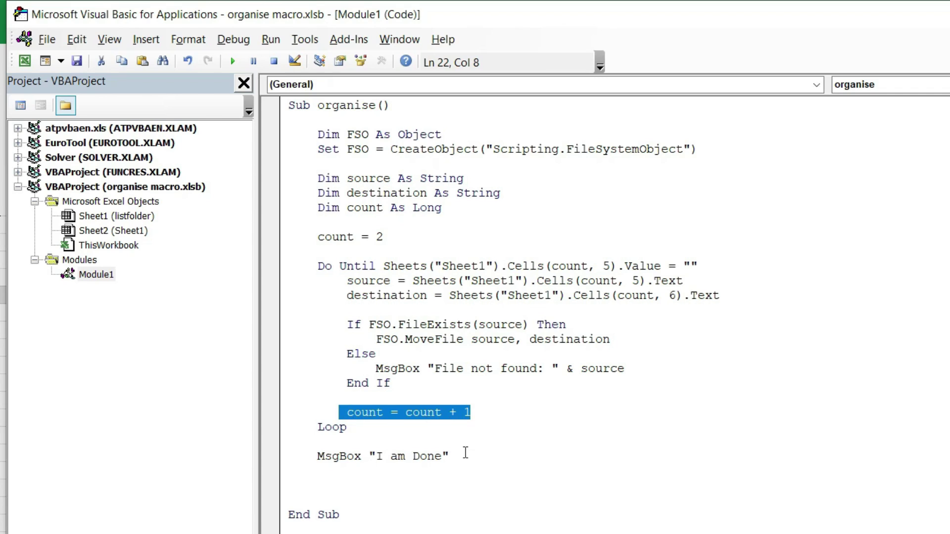
left_click_drag(463, 460, 317, 466)
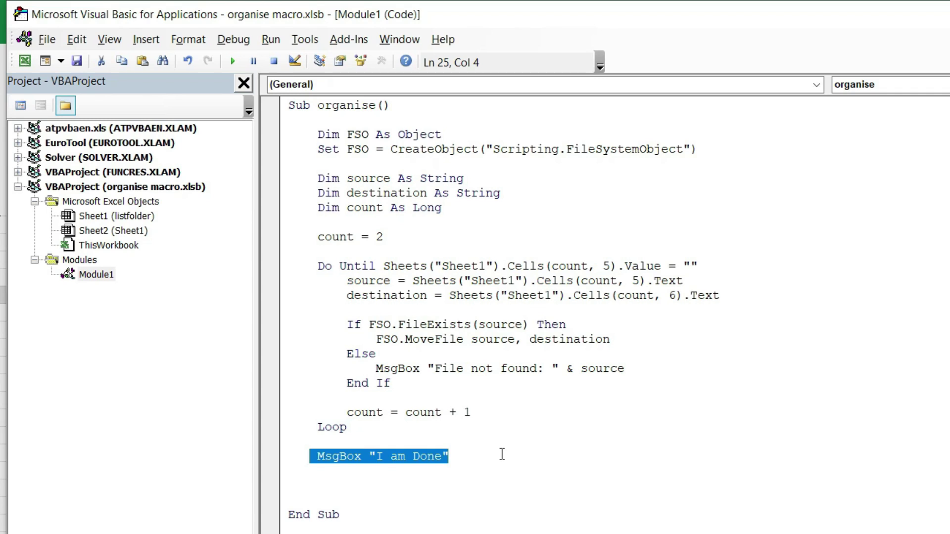
Confirm the csv and pdf folders are empty and Not Organised still holds all files.
key("alt+F11")
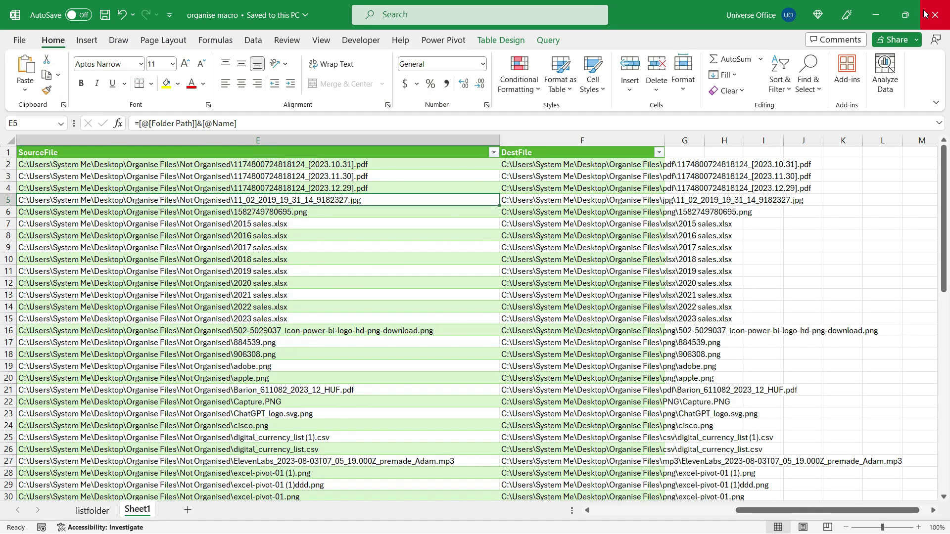
left_click_drag(89, 138, 510, 145)
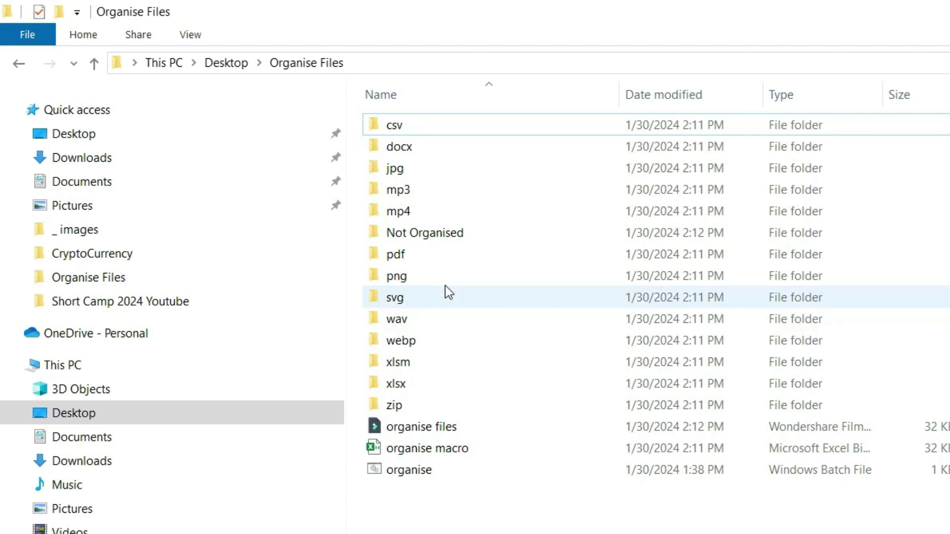
double_click(459, 125)
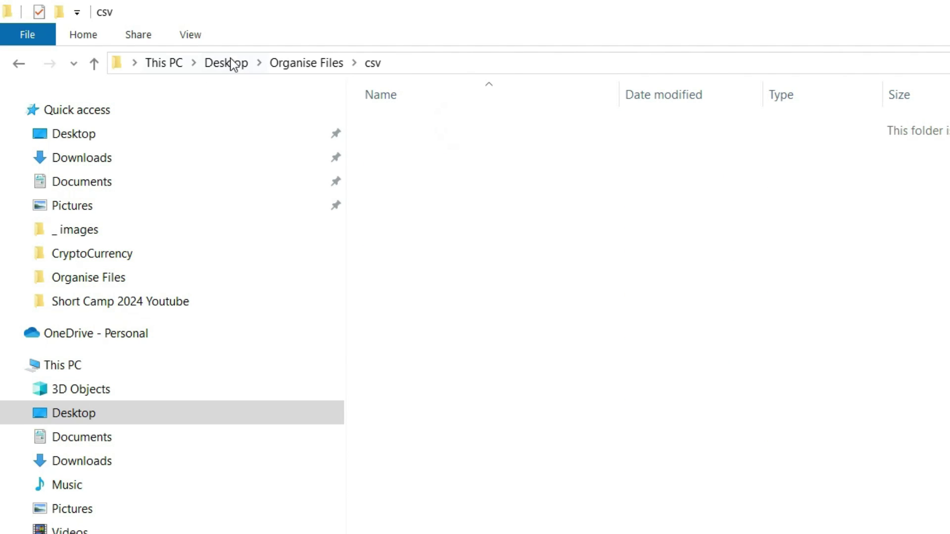
left_click(309, 63)
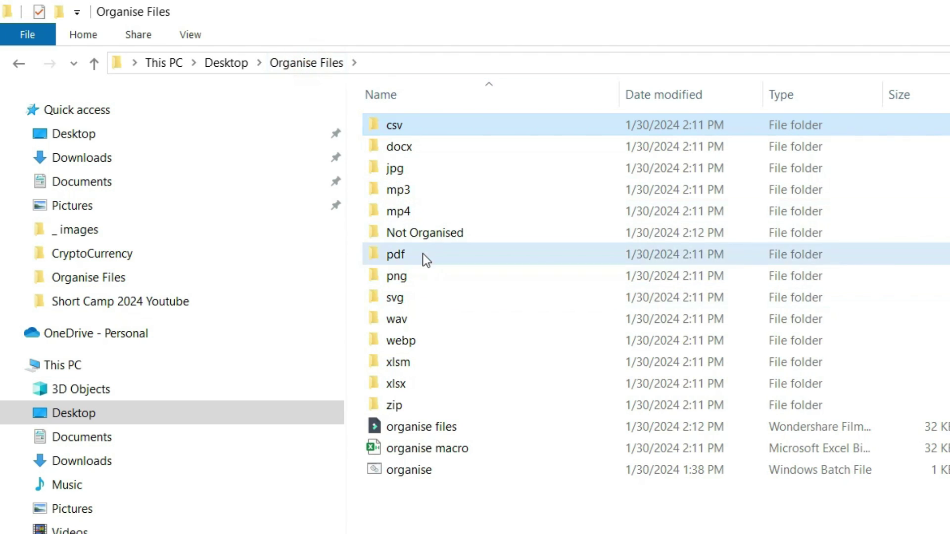
double_click(423, 253)
left_click(316, 66)
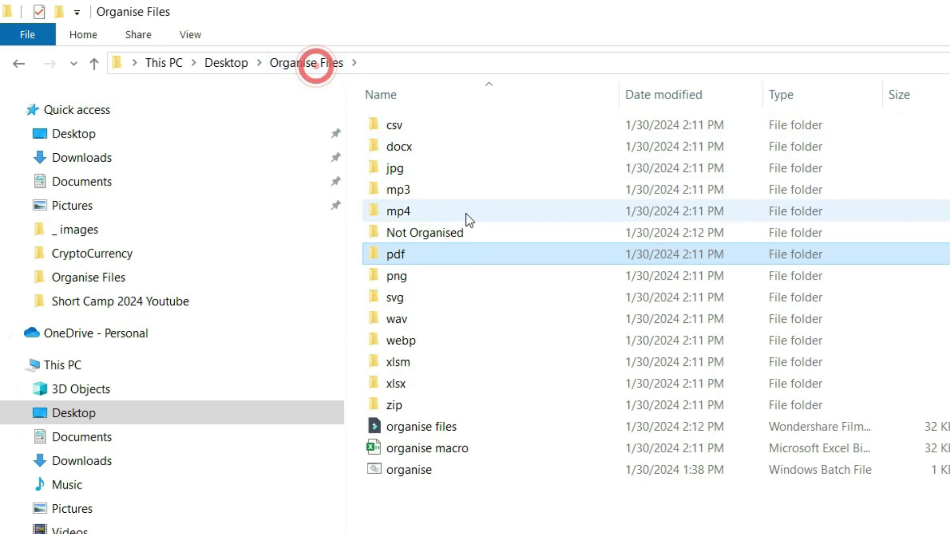
double_click(457, 232)
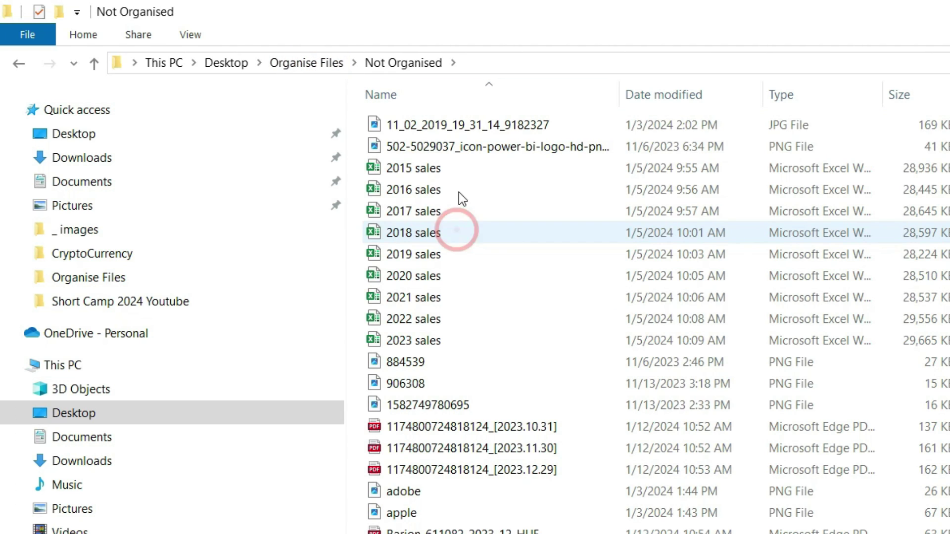
scroll(474, 240, "down", 12)
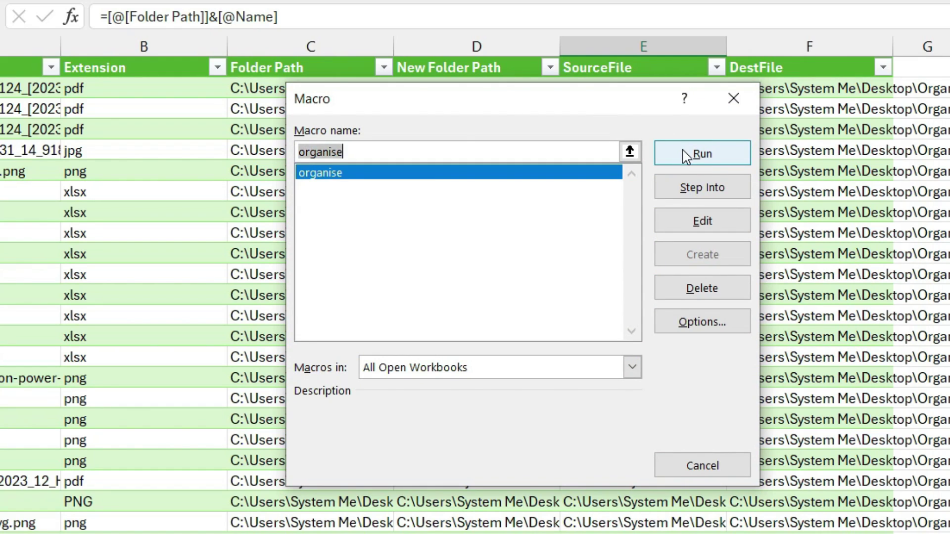
Run the organise macro and dismiss the 'I am Done' message.
left_click(687, 156)
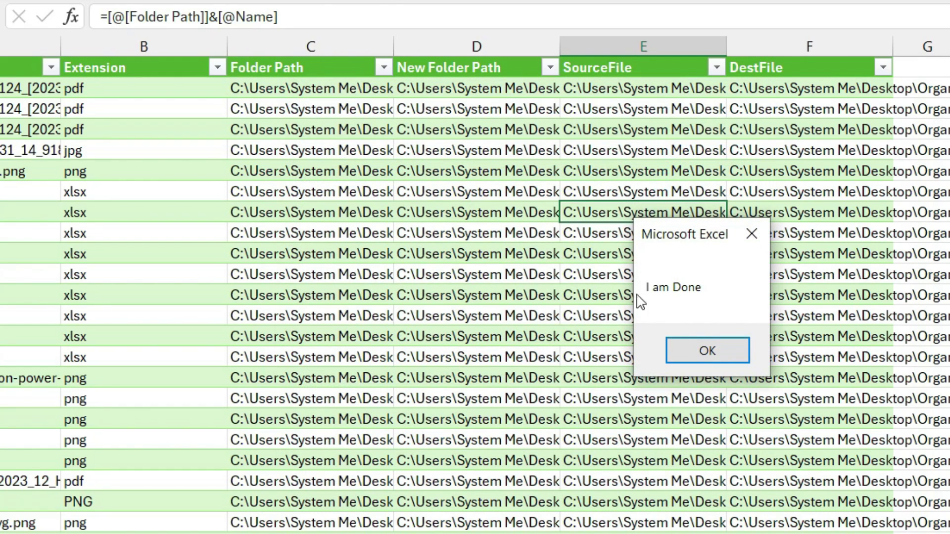
left_click(697, 352)
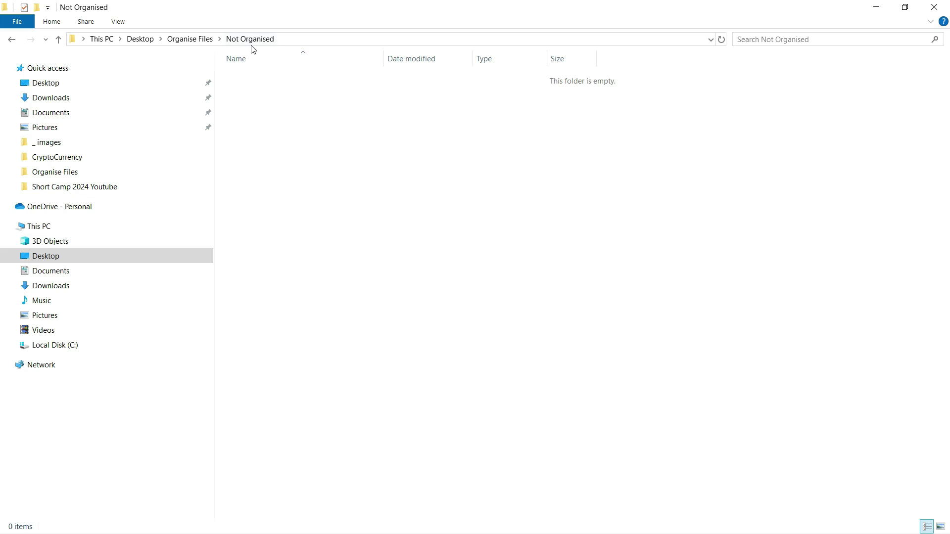
Open the csv, png, pdf, webp and zip folders in turn to check the moved files.
left_click(198, 41)
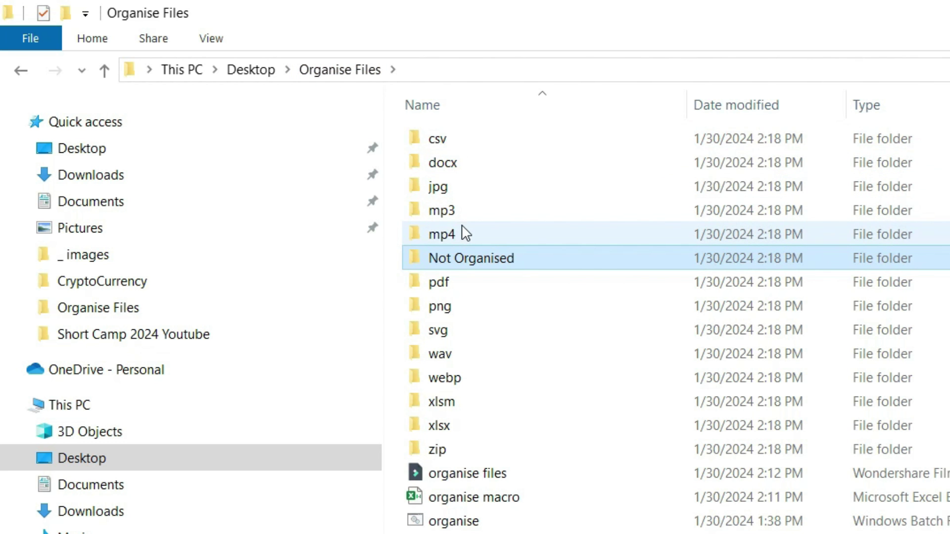
double_click(477, 148)
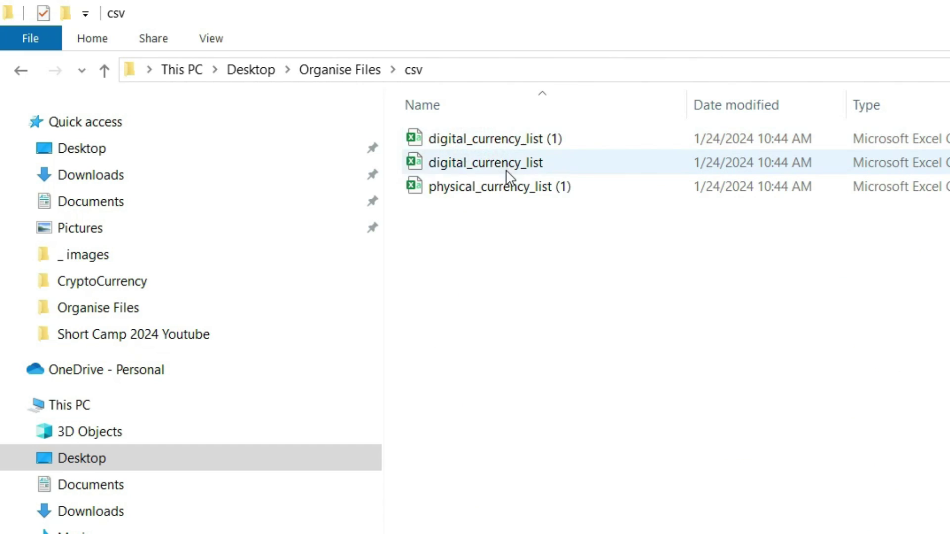
left_click(357, 69)
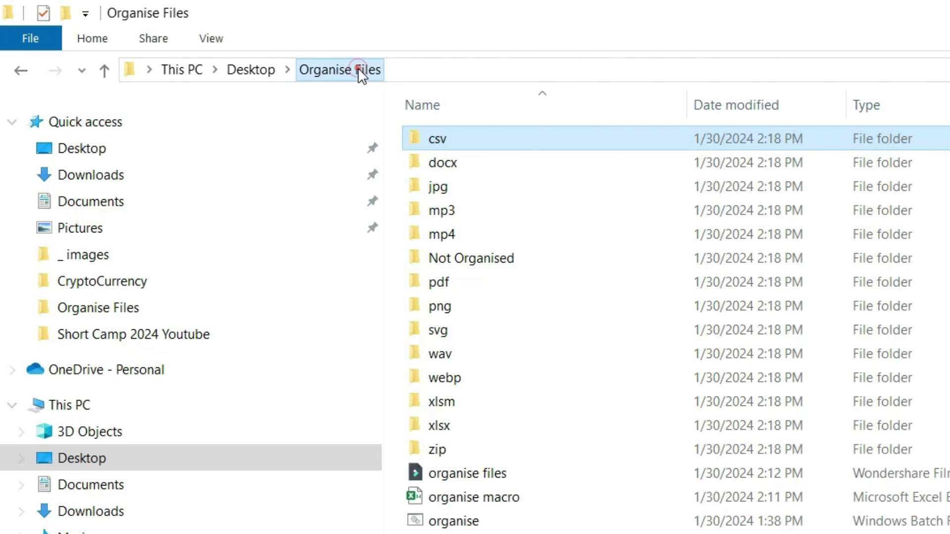
double_click(475, 307)
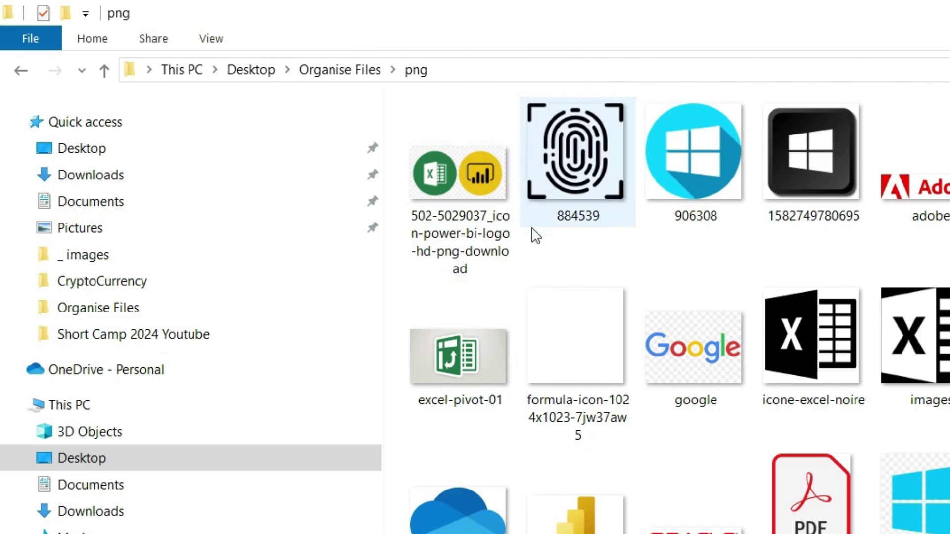
left_click(365, 70)
double_click(481, 290)
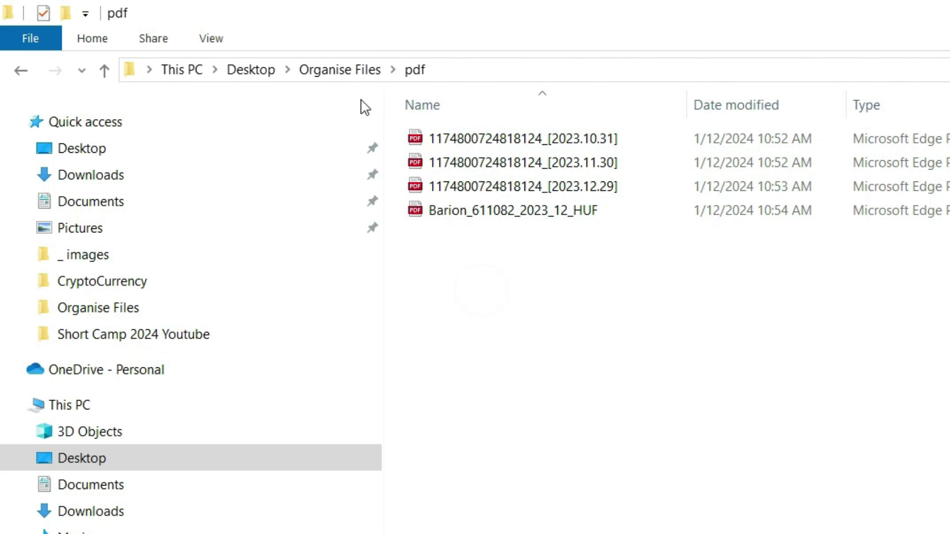
left_click(322, 70)
double_click(475, 377)
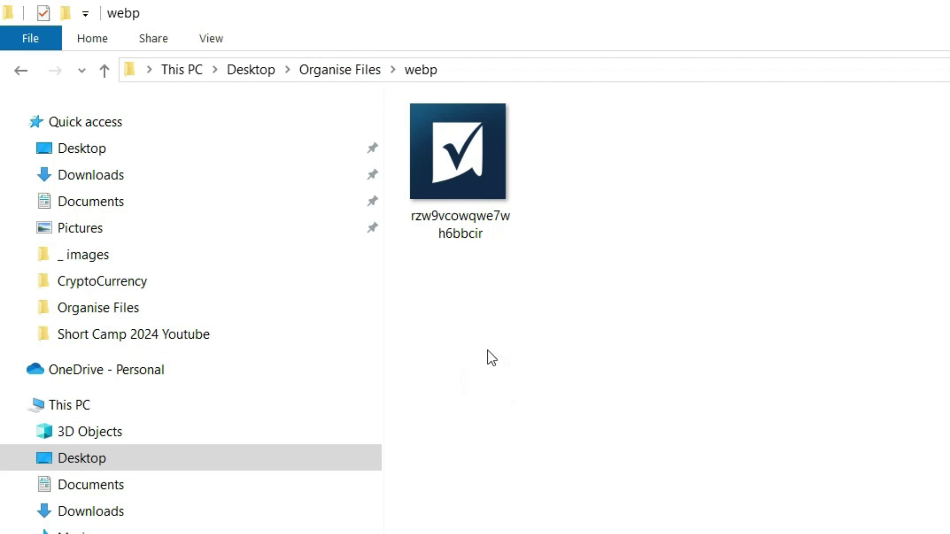
left_click(329, 70)
double_click(474, 449)
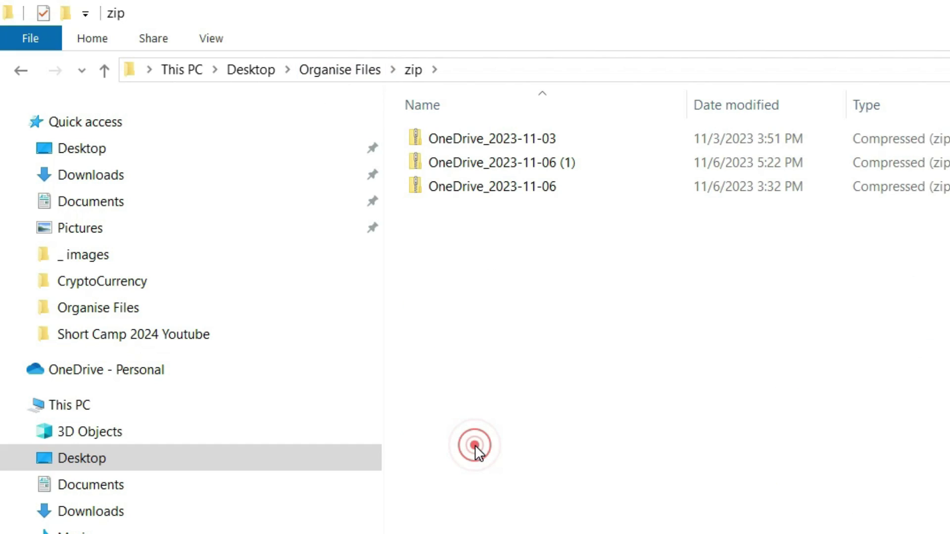